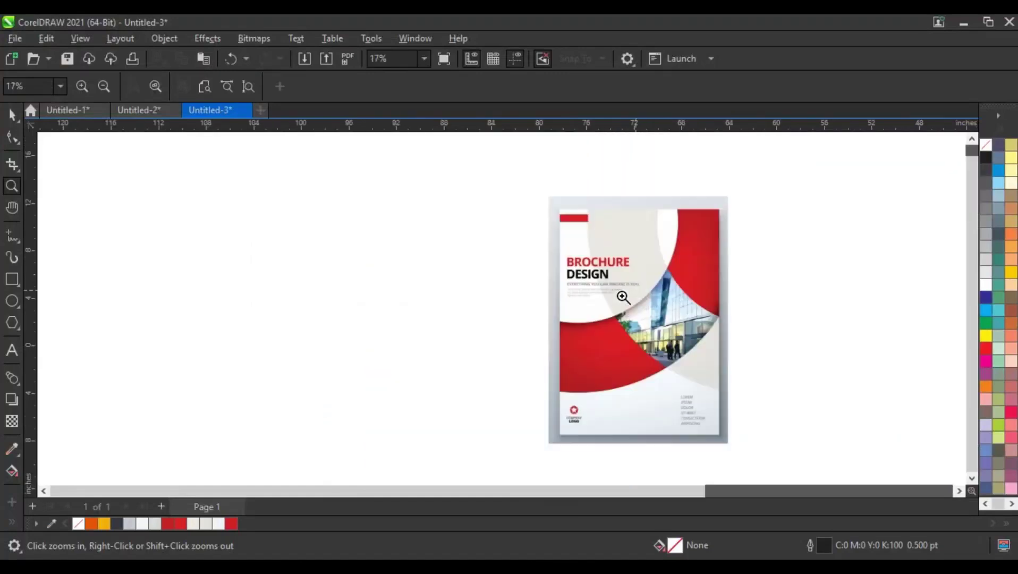
Draw a portrait rectangle about 16.9 by 22.1 inches for the cover page, beside the reference brochure.
{"action": "left_click_drag", "start_coordinate": [128, 175], "coordinate": [744, 474]}
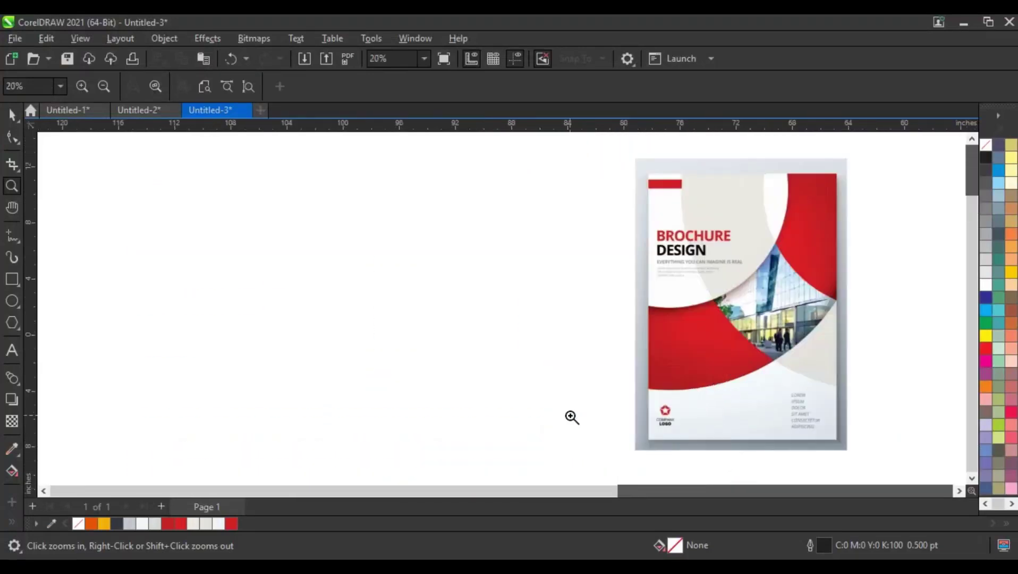
{"action": "left_click", "coordinate": [12, 279]}
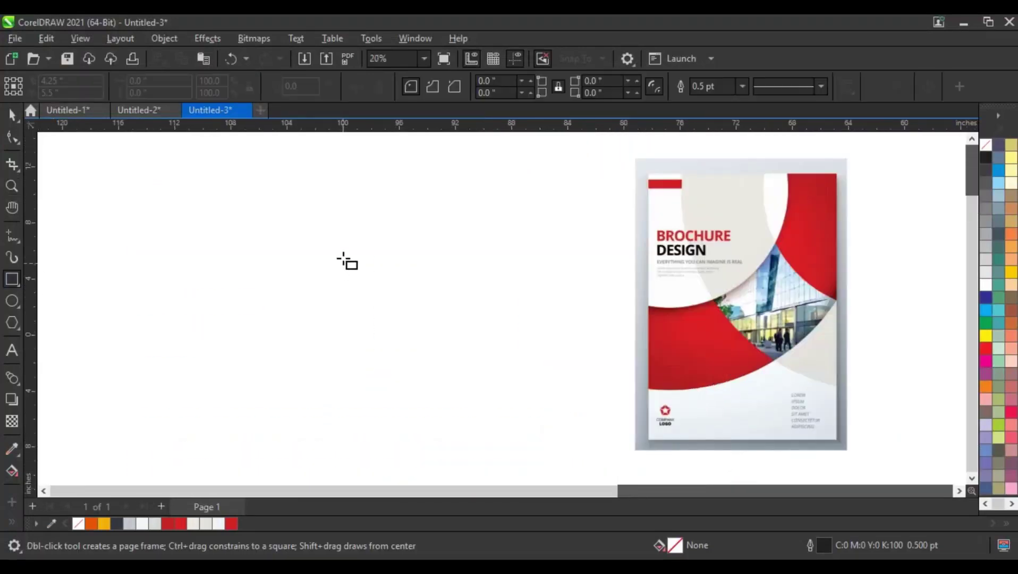
{"action": "left_click_drag", "start_coordinate": [309, 156], "coordinate": [546, 467]}
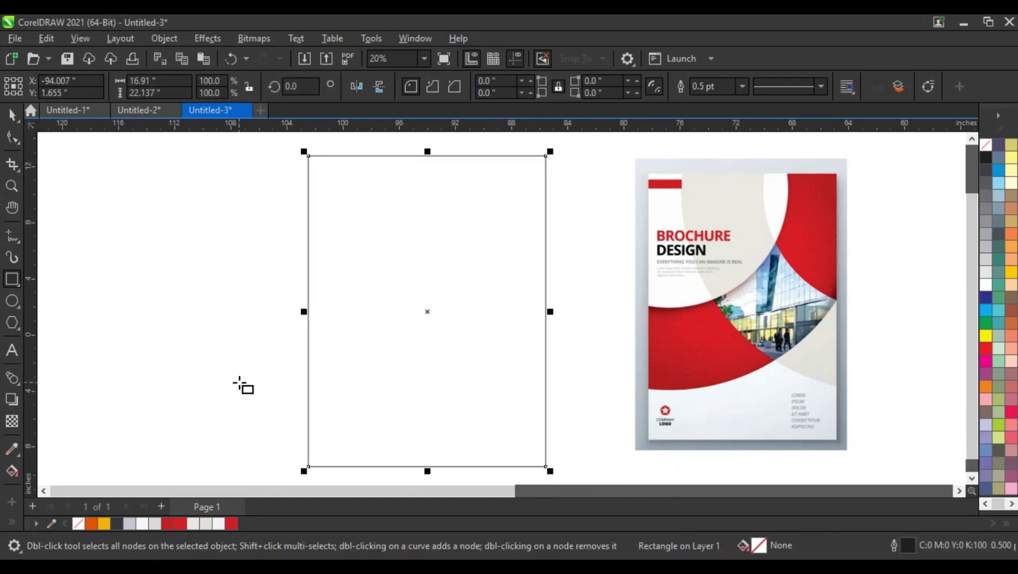
Draw a circle about 16.06 inches in diameter beside the cover rectangle and set its outline width to 8 pt.
{"action": "left_click", "coordinate": [11, 301]}
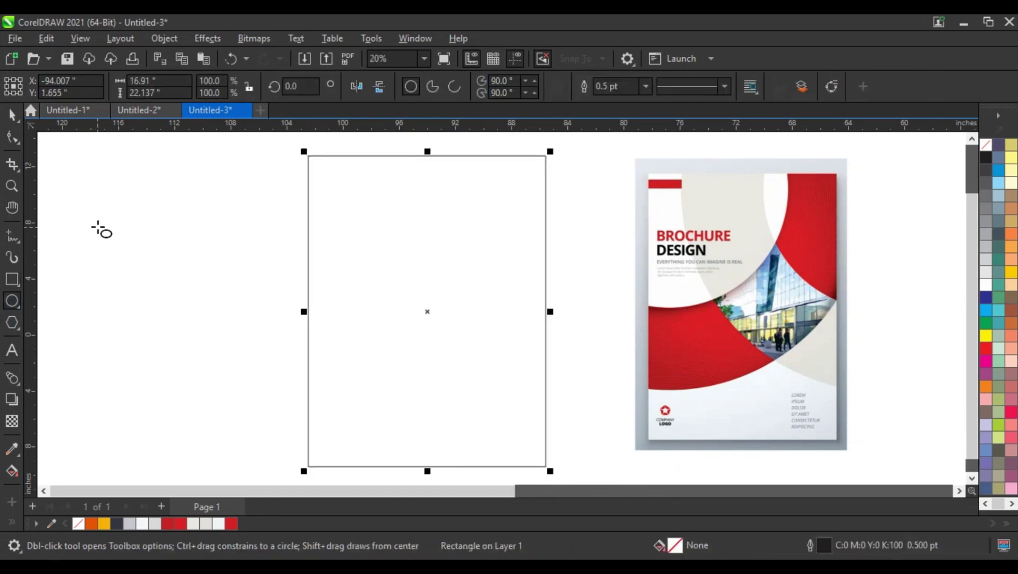
{"action": "left_click_drag", "start_coordinate": [98, 226], "coordinate": [221, 449]}
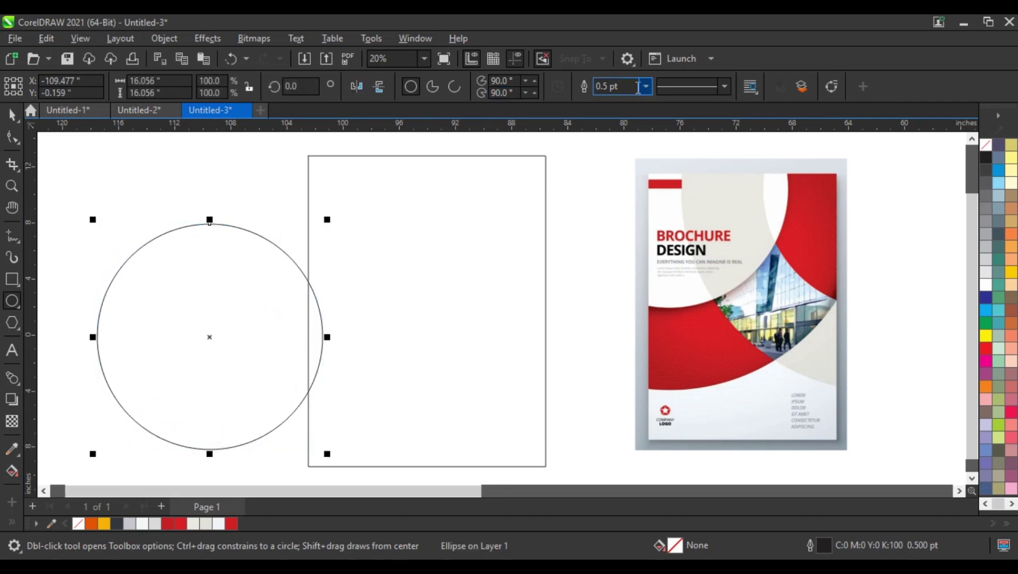
{"action": "left_click", "coordinate": [646, 87]}
{"action": "left_click", "coordinate": [610, 181]}
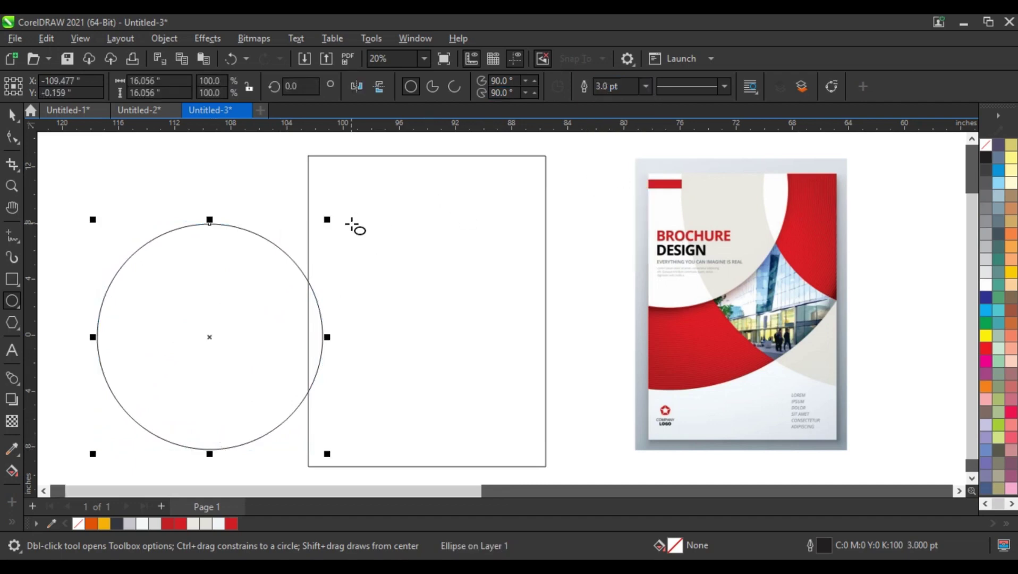
{"action": "left_click", "coordinate": [645, 86]}
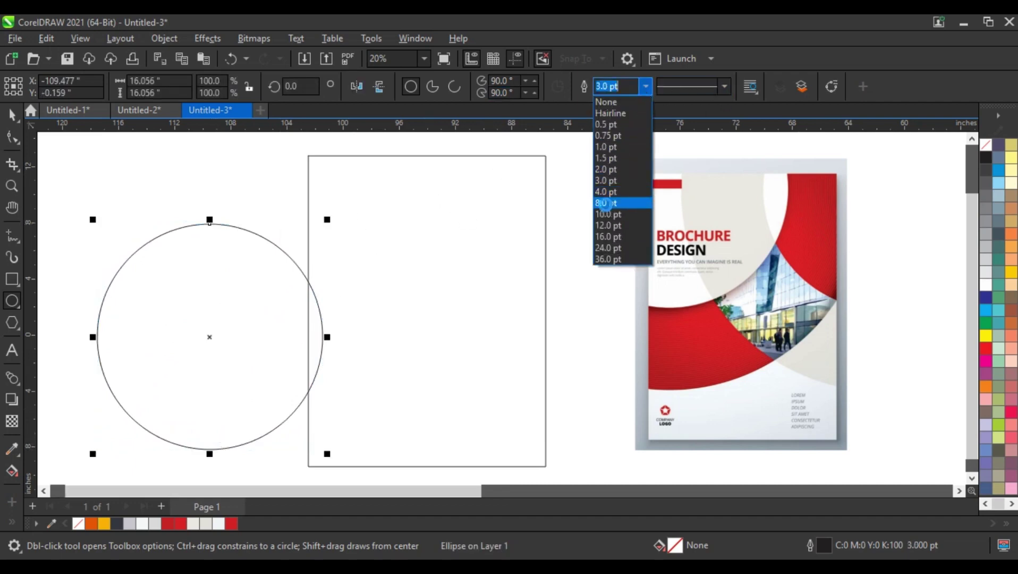
{"action": "left_click", "coordinate": [609, 203]}
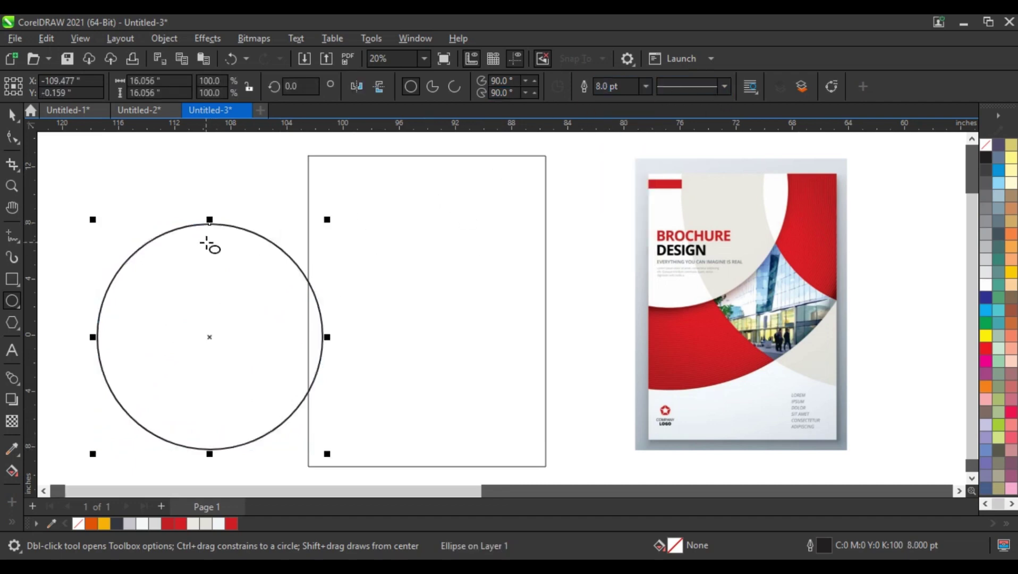
Apply an inside Contour to the circle with 36 steps and an offset of about 0.211 inches, filling it almost to the centre.
{"action": "left_click", "coordinate": [11, 183]}
{"action": "left_click_drag", "start_coordinate": [77, 193], "coordinate": [409, 455]}
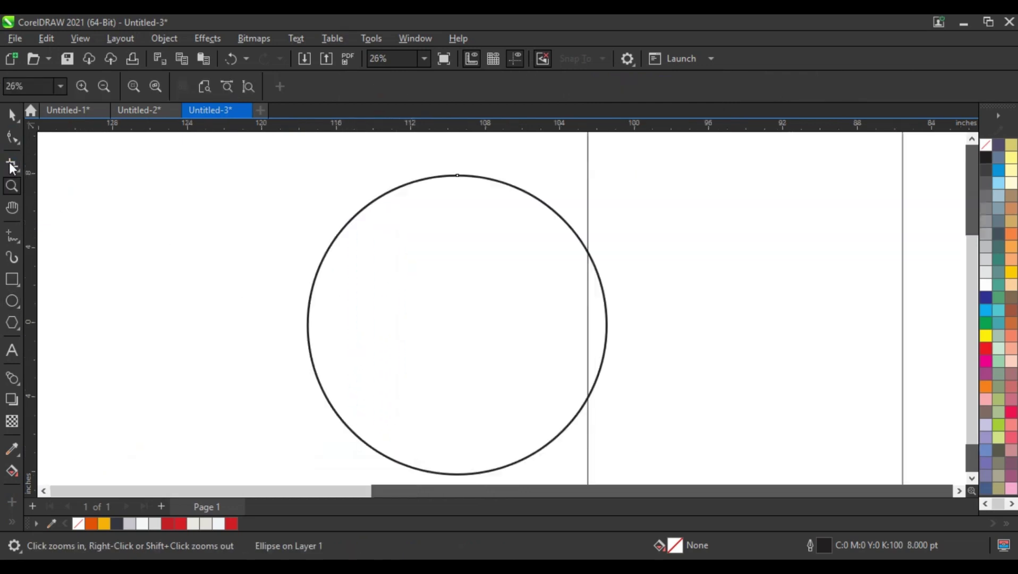
{"action": "key", "text": "space"}
{"action": "left_click", "coordinate": [12, 378]}
{"action": "left_click_drag", "start_coordinate": [456, 175], "coordinate": [468, 320]}
{"action": "left_click", "coordinate": [453, 88]}
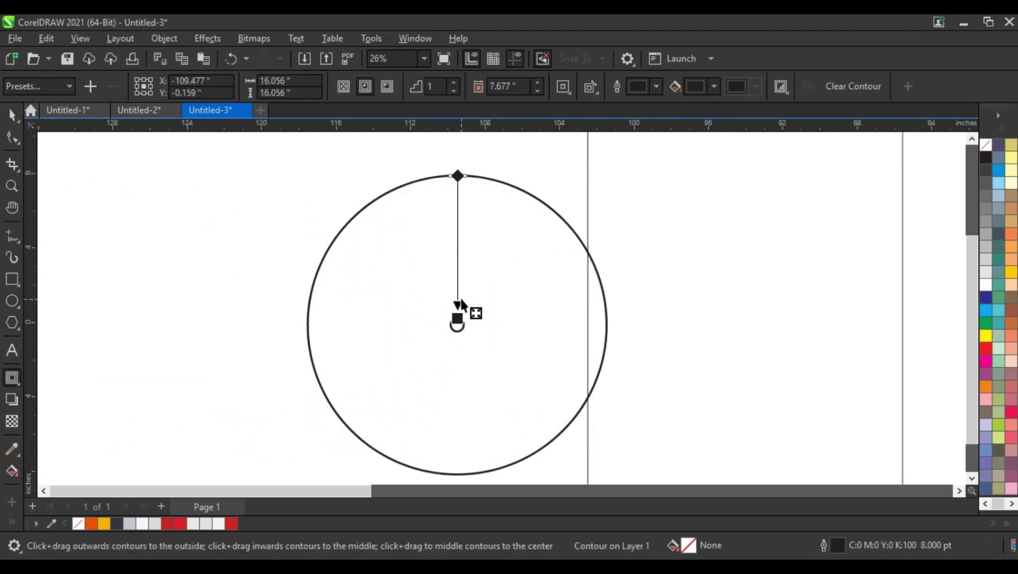
{"action": "left_click_drag", "start_coordinate": [456, 174], "coordinate": [464, 232]}
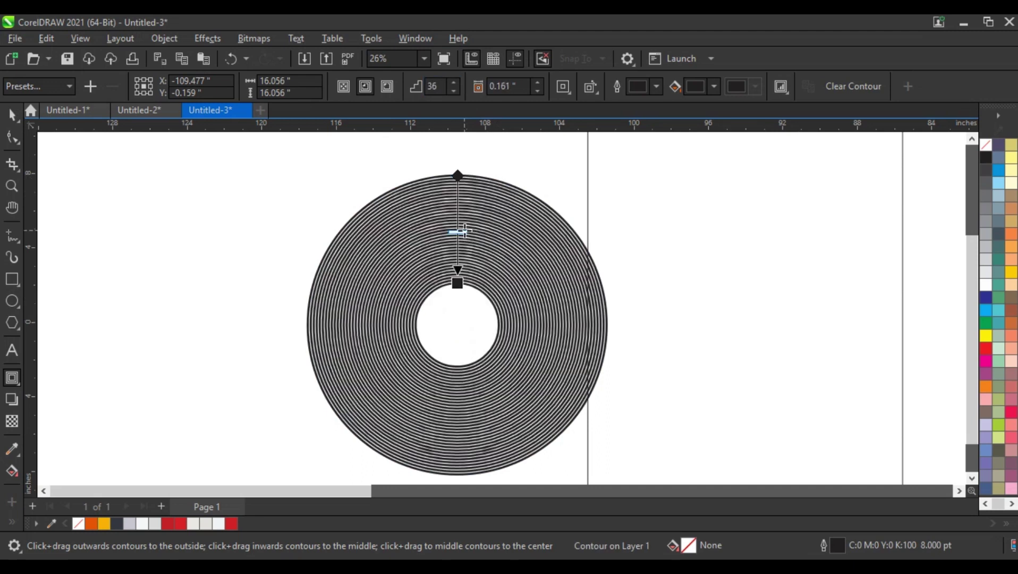
{"action": "left_click_drag", "start_coordinate": [457, 282], "coordinate": [458, 318]}
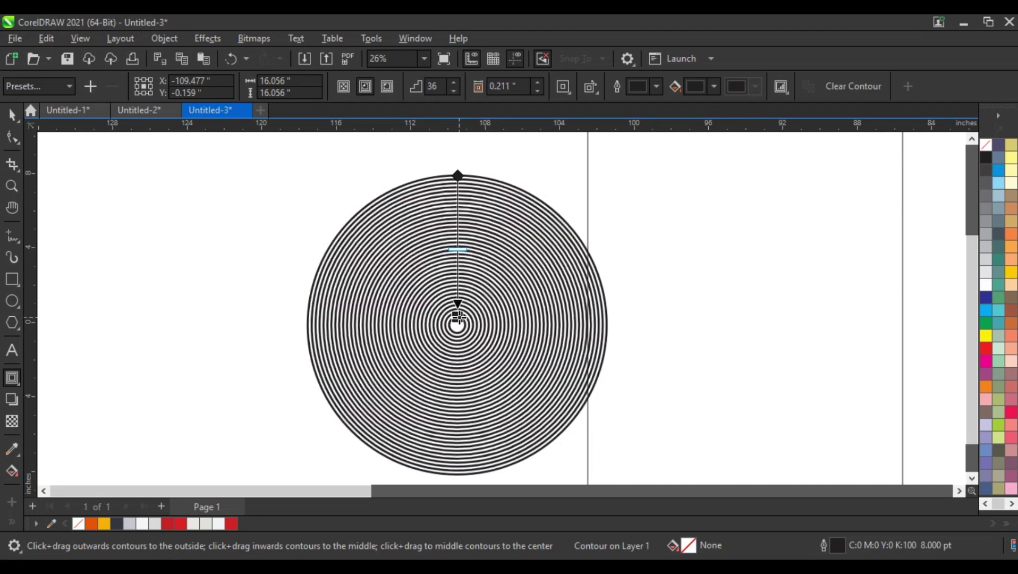
Break the circle's contour apart and ungroup it completely into separate rings.
{"action": "left_click", "coordinate": [11, 115]}
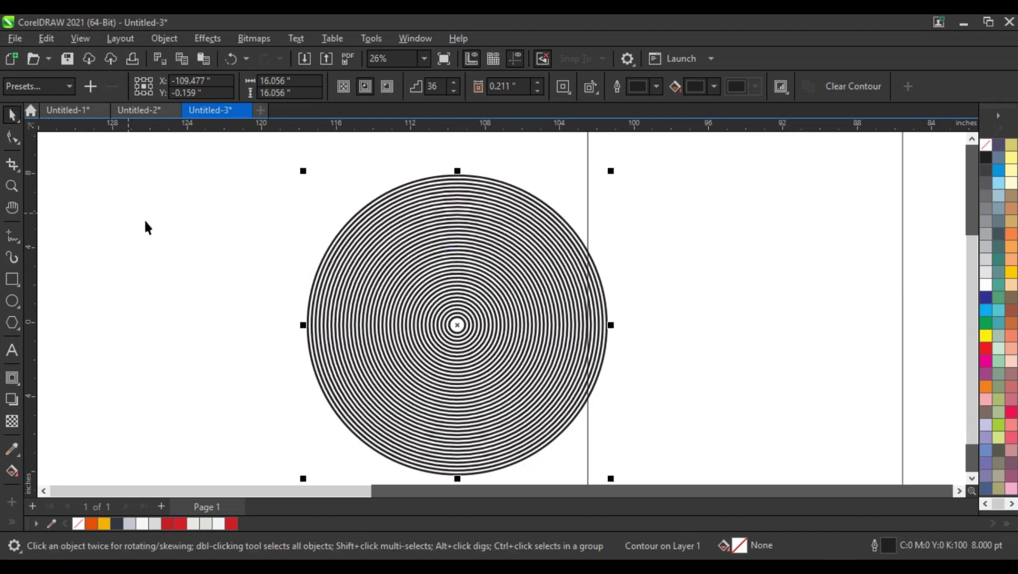
{"action": "left_click", "coordinate": [163, 41]}
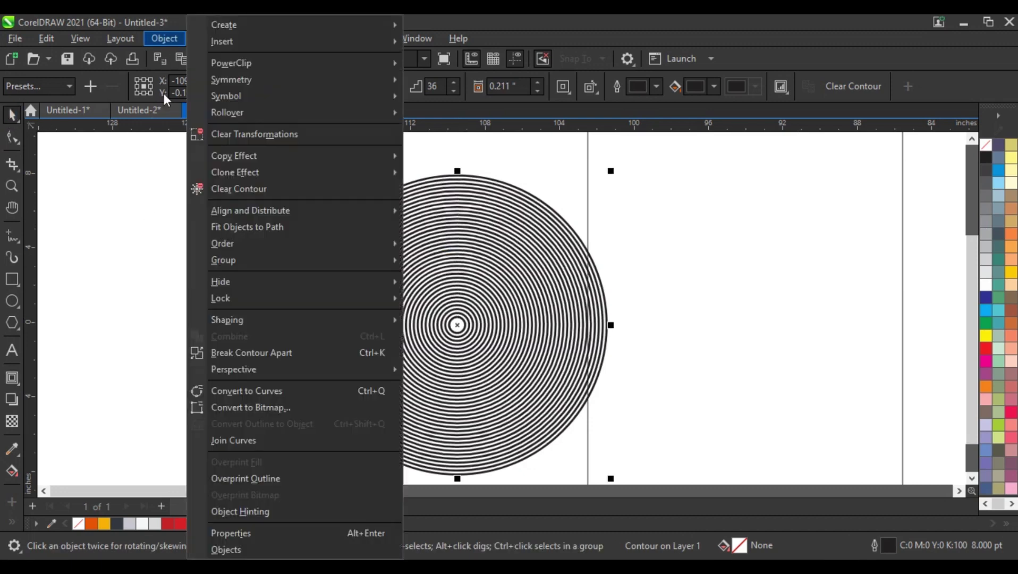
{"action": "left_click", "coordinate": [225, 346]}
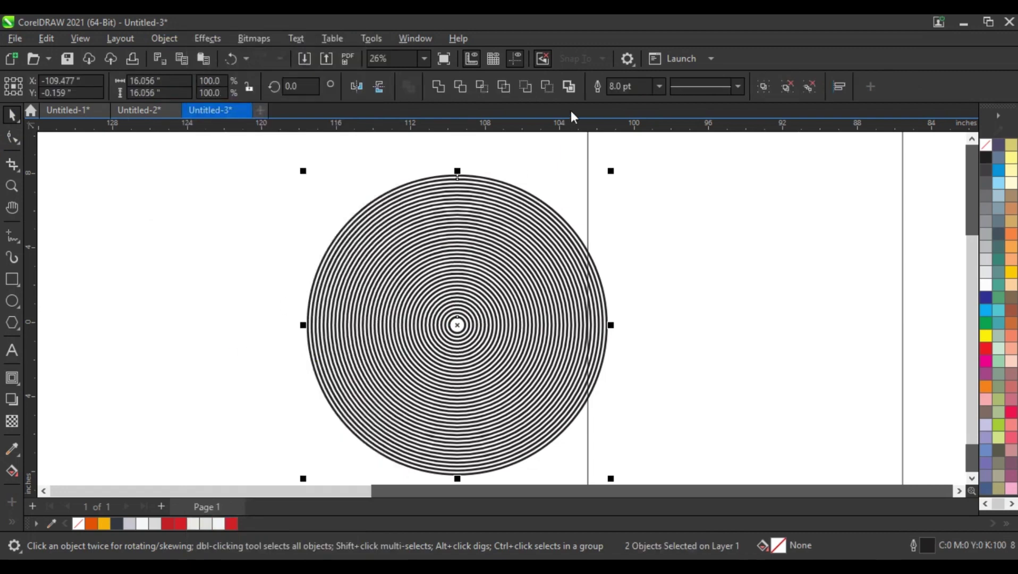
{"action": "left_click", "coordinate": [788, 87]}
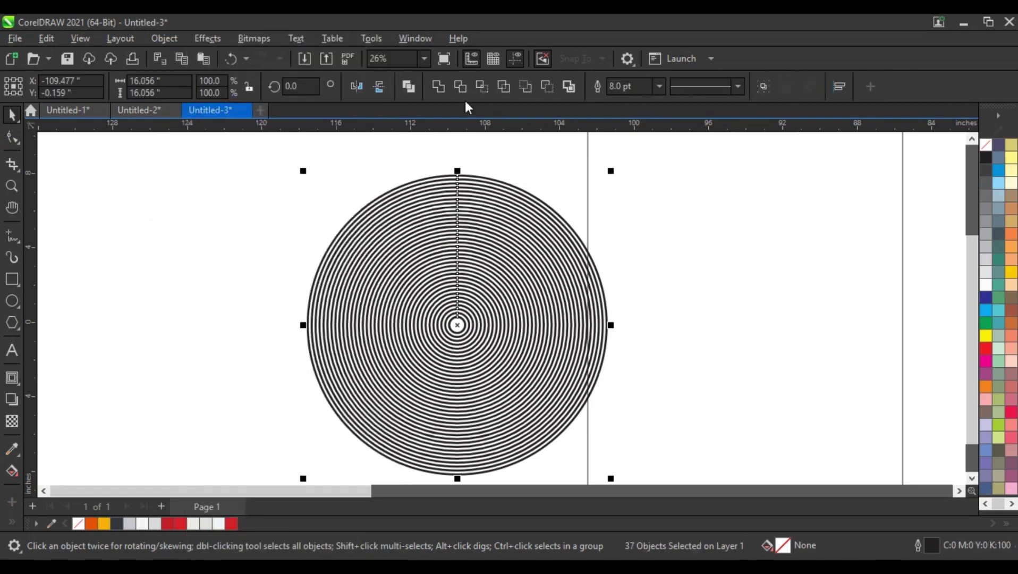
Set the outline width of all the rings to 3 pt and convert their outlines to objects.
{"action": "left_click", "coordinate": [413, 88]}
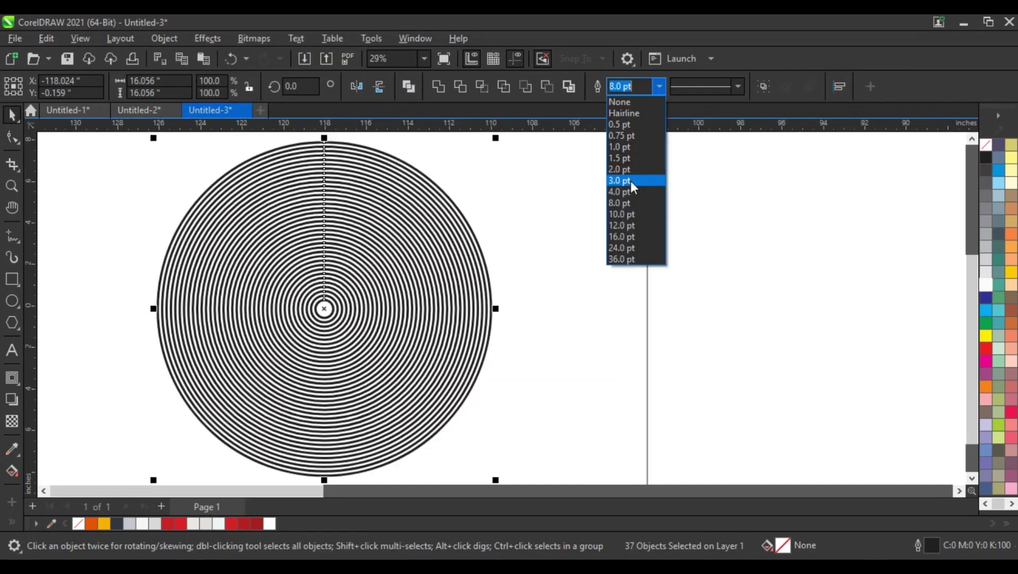
{"action": "left_click", "coordinate": [631, 181]}
{"action": "left_click", "coordinate": [164, 39]}
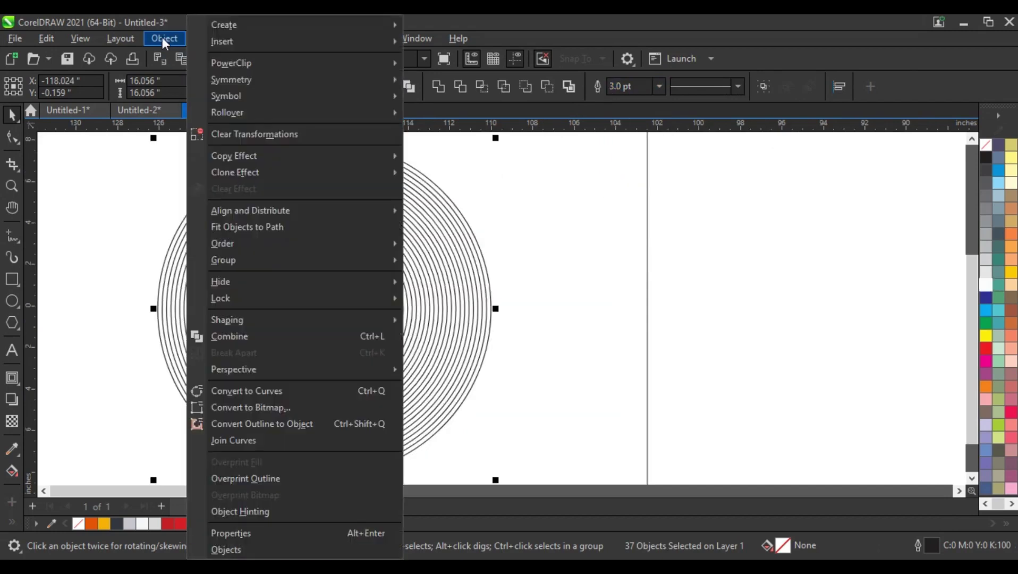
{"action": "left_click", "coordinate": [227, 420]}
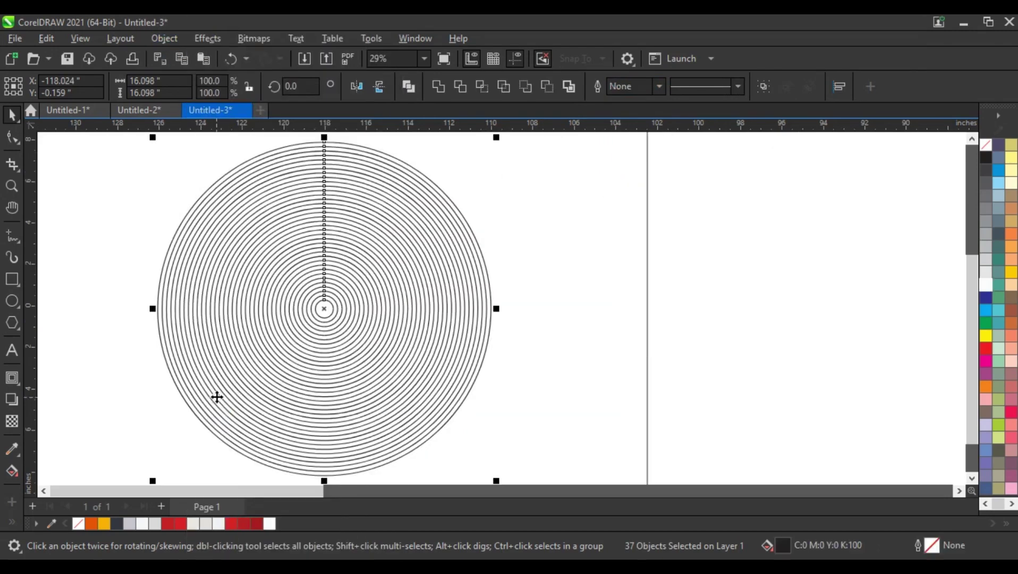
Colour the rings dark red (C21 M100 Y100 K22) and fill the cover rectangle with red (C12 M100 Y100 K4).
{"action": "scroll", "coordinate": [176, 354], "scroll_direction": "down", "scroll_amount": 2}
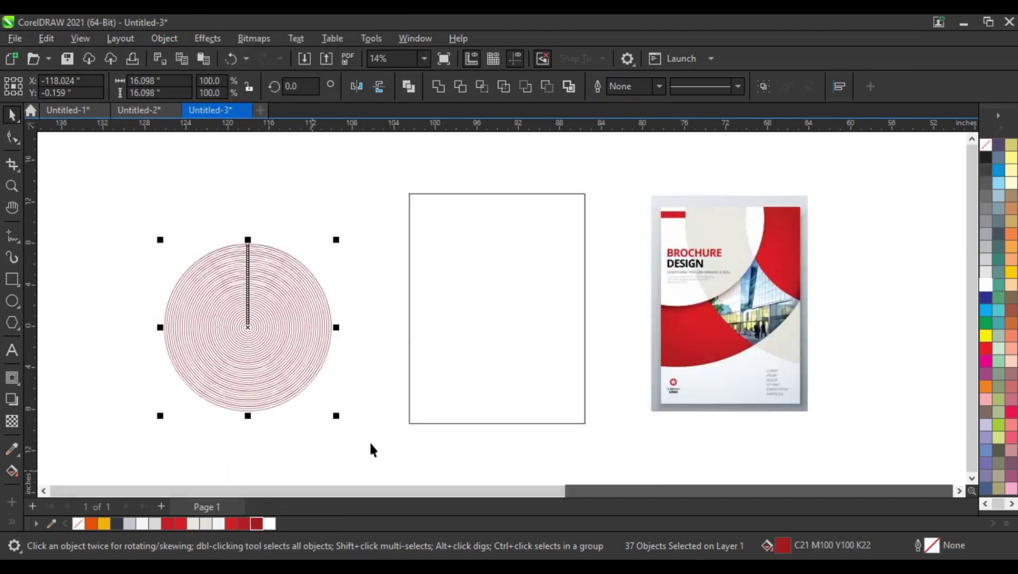
{"action": "left_click", "coordinate": [493, 363]}
{"action": "left_click", "coordinate": [231, 523]}
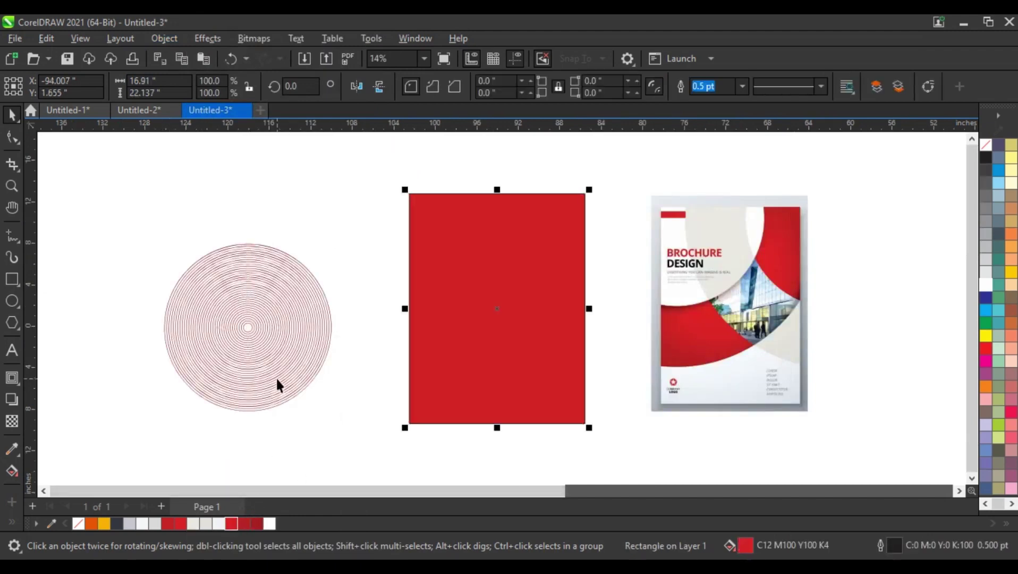
Combine all the rings into one curve and centre it on the red cover rectangle.
{"action": "left_click", "coordinate": [276, 376]}
{"action": "left_click_drag", "start_coordinate": [142, 242], "coordinate": [350, 448]}
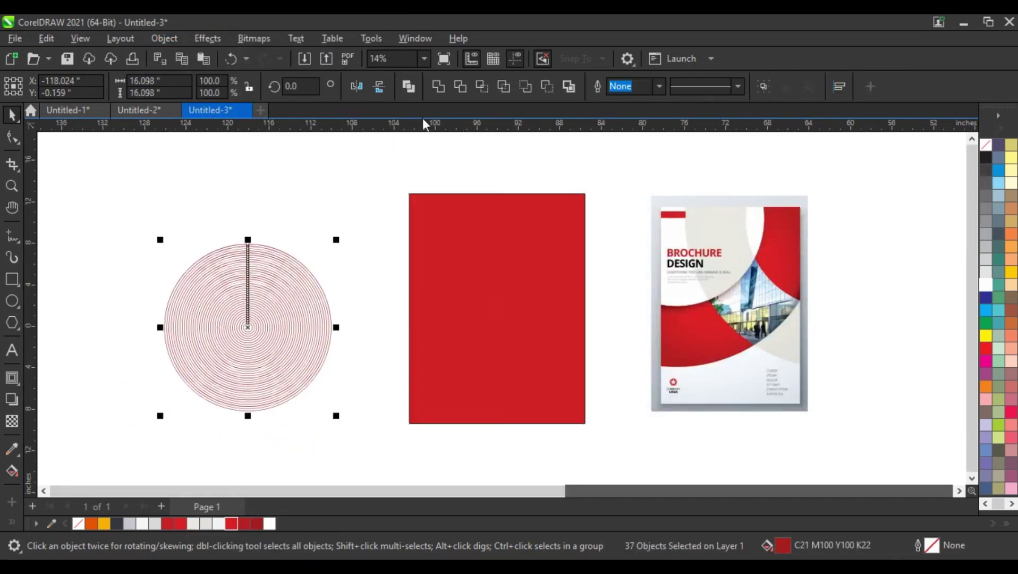
{"action": "left_click", "coordinate": [408, 87]}
{"action": "left_click", "coordinate": [419, 244], "text": "shift"}
{"action": "key", "text": "c"}
{"action": "key", "text": "e"}
Enlarge the combined rings to about 29 inches wide and move them toward the cover's upper-left part.
{"action": "left_click", "coordinate": [349, 260]}
{"action": "left_click", "coordinate": [511, 250]}
{"action": "left_click_drag", "start_coordinate": [586, 223], "coordinate": [669, 161]}
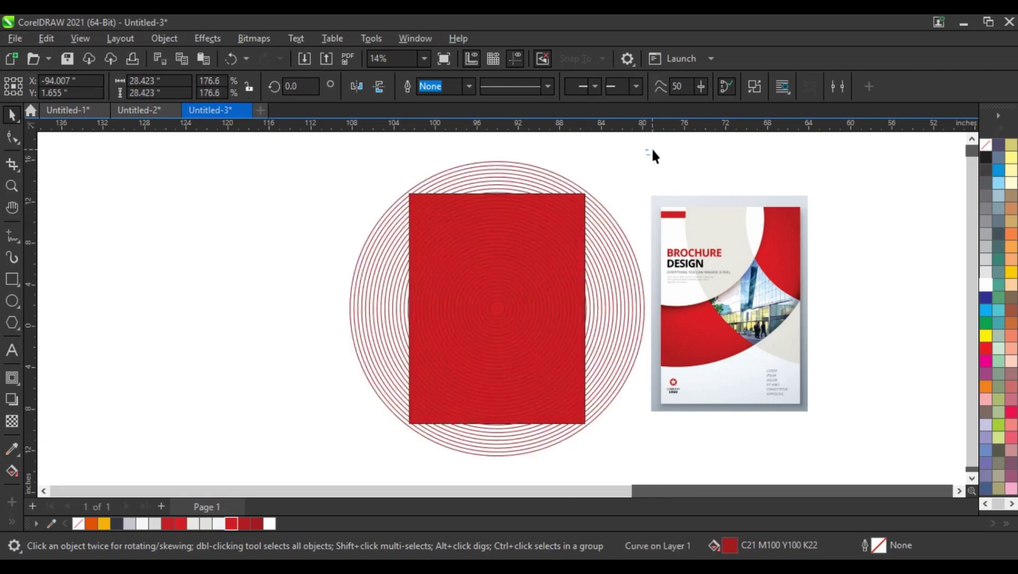
{"action": "left_click_drag", "start_coordinate": [653, 156], "coordinate": [657, 159]}
{"action": "left_click_drag", "start_coordinate": [623, 268], "coordinate": [593, 227]}
PowerClip the ring pattern inside the red cover rectangle.
{"action": "right_click", "coordinate": [592, 227]}
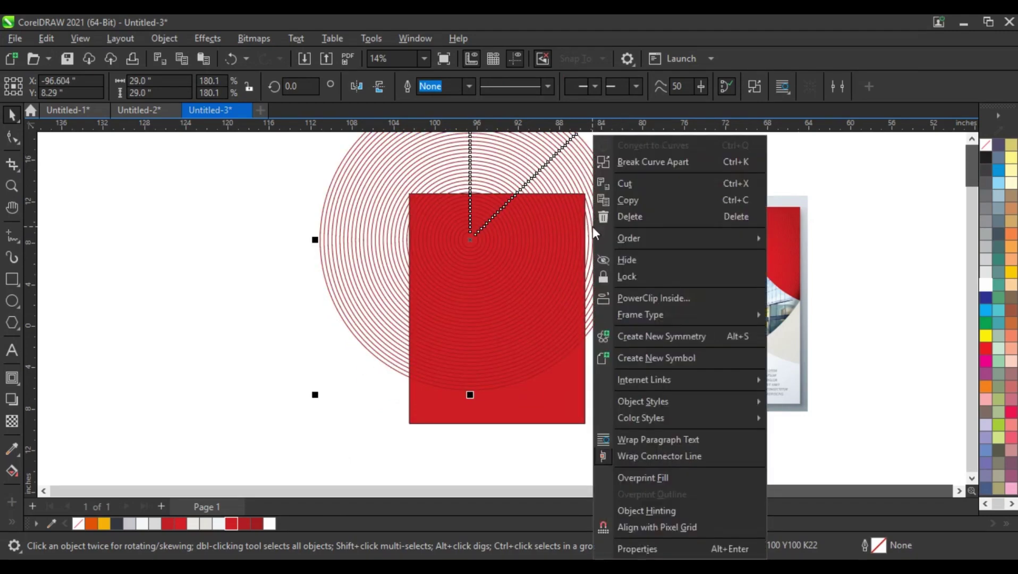
{"action": "left_click", "coordinate": [640, 298]}
{"action": "left_click", "coordinate": [564, 395]}
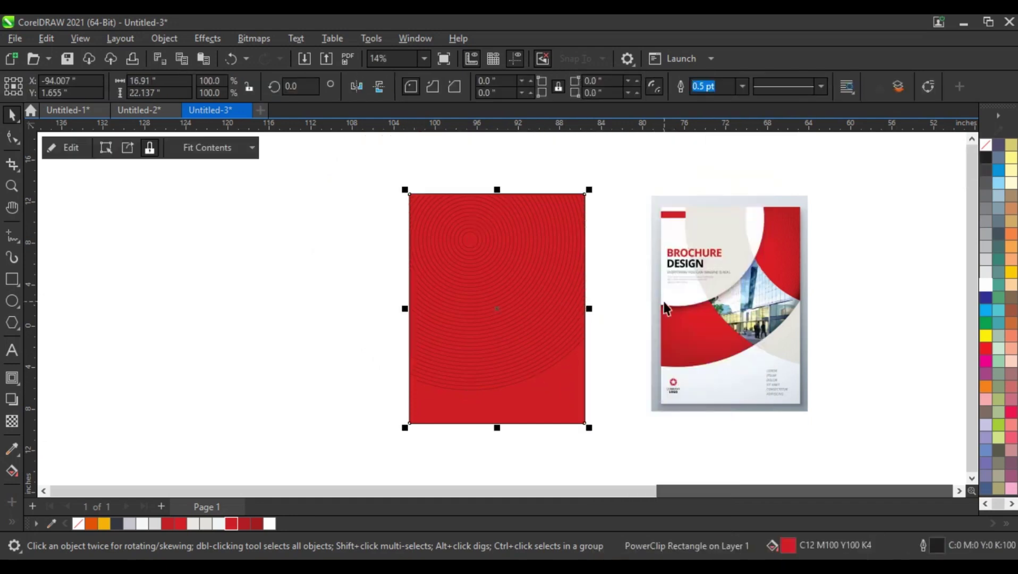
Draw a circle about 16 inches in diameter and position it over the cover's upper-left part.
{"action": "left_click", "coordinate": [664, 307], "text": "shift"}
{"action": "key", "text": "shift+F2"}
{"action": "left_click", "coordinate": [510, 304]}
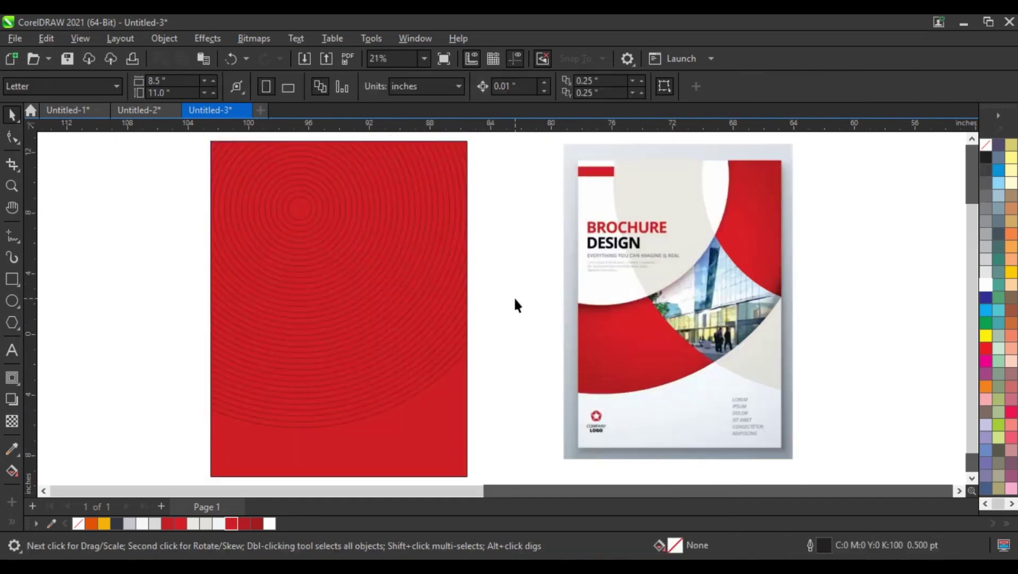
{"action": "left_click", "coordinate": [11, 185]}
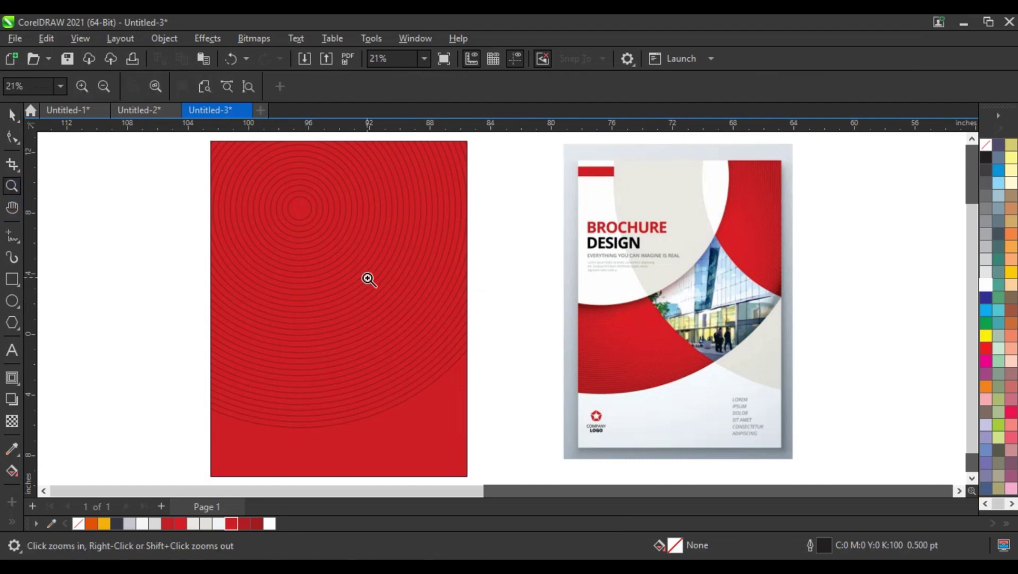
{"action": "right_click", "coordinate": [370, 277]}
{"action": "left_click_drag", "start_coordinate": [181, 194], "coordinate": [718, 417]}
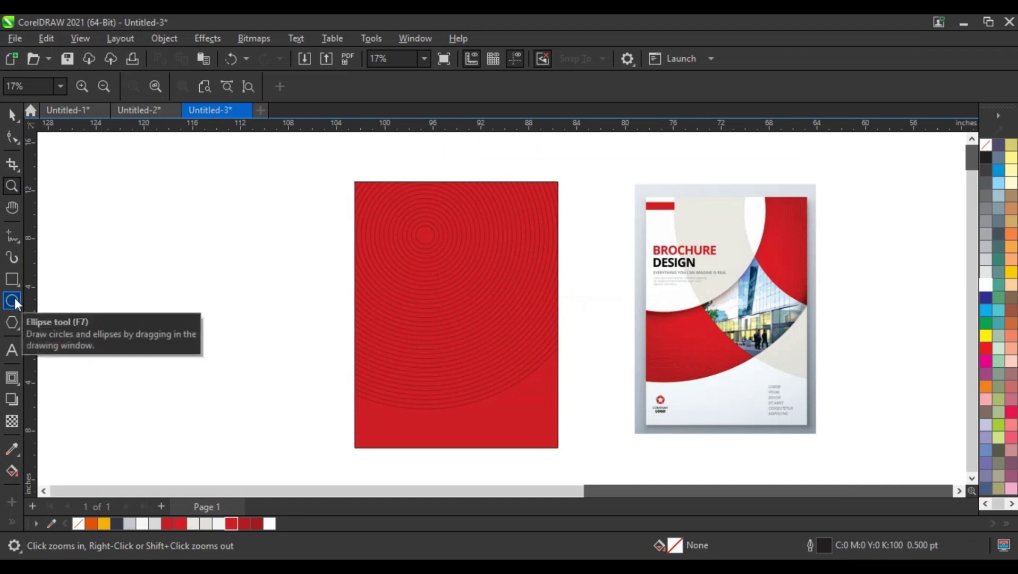
{"action": "left_click", "coordinate": [14, 300]}
{"action": "left_click_drag", "start_coordinate": [314, 134], "coordinate": [422, 325]}
{"action": "left_click", "coordinate": [12, 114]}
{"action": "left_click_drag", "start_coordinate": [400, 264], "coordinate": [407, 257]}
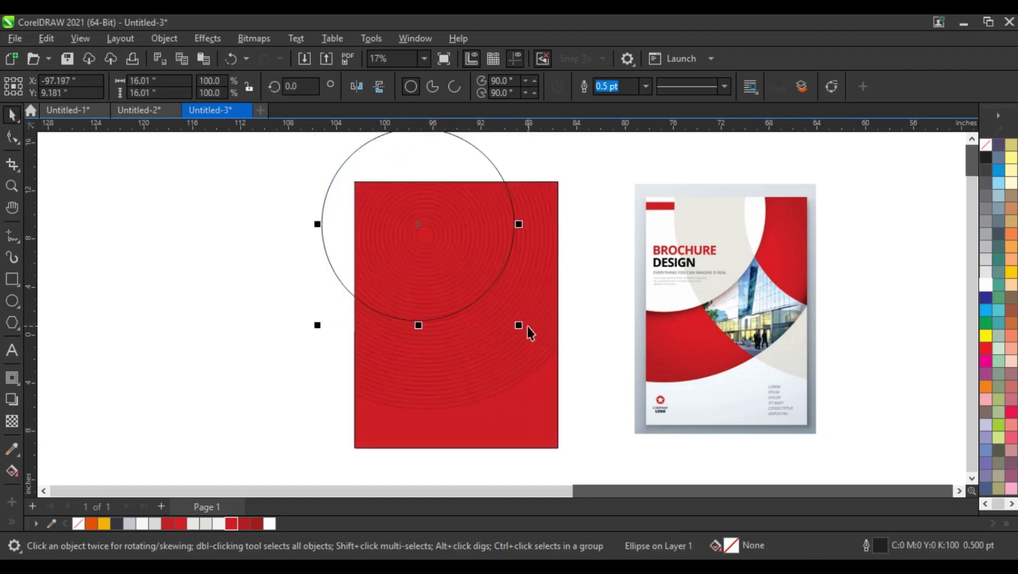
Create a larger concentric copy of the circle about 30.3 inches in diameter and combine both circles.
{"action": "left_click_drag", "start_coordinate": [519, 326], "coordinate": [607, 459]}
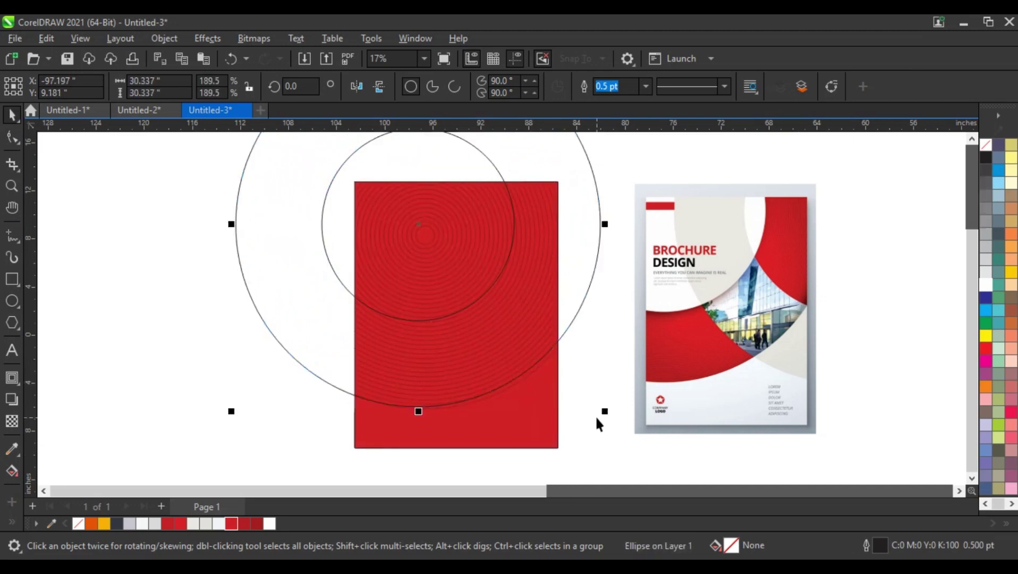
{"action": "left_click", "coordinate": [324, 244], "text": "shift"}
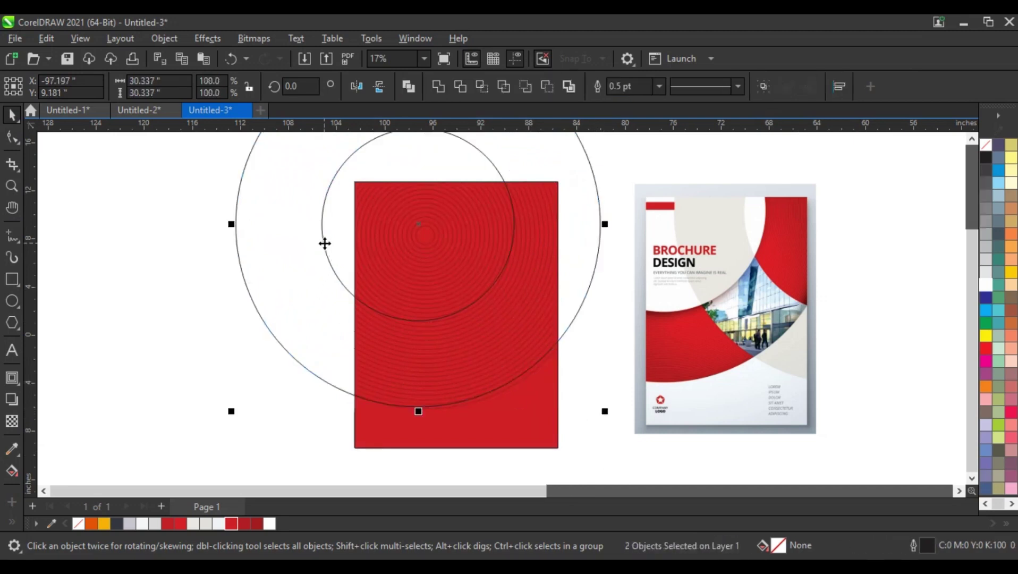
{"action": "left_click", "coordinate": [408, 88]}
Use Smart Fill to create blue shapes in the cover area inside the small circle and the area below the large circle.
{"action": "key", "text": "shift+s"}
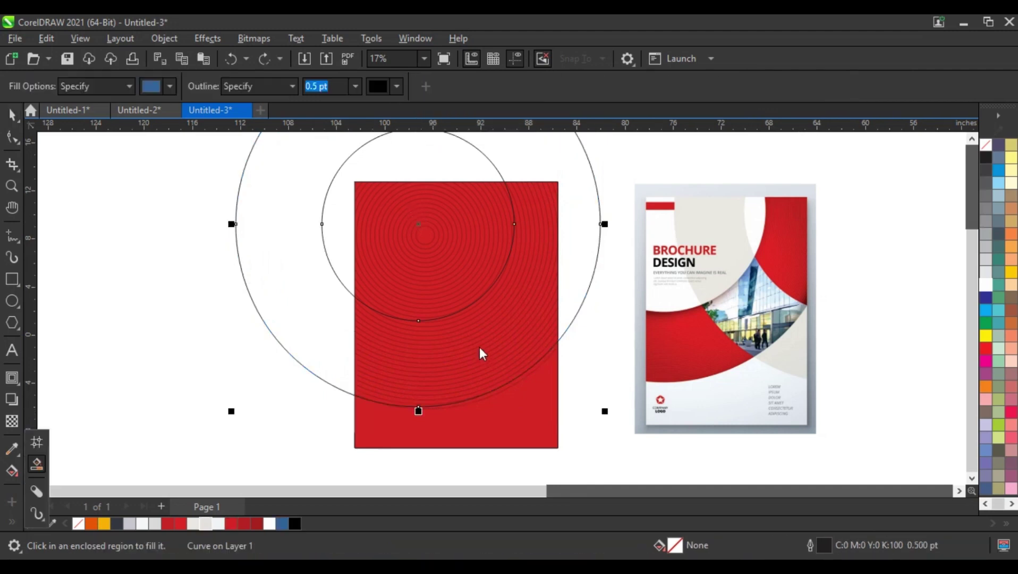
{"action": "left_click", "coordinate": [443, 264]}
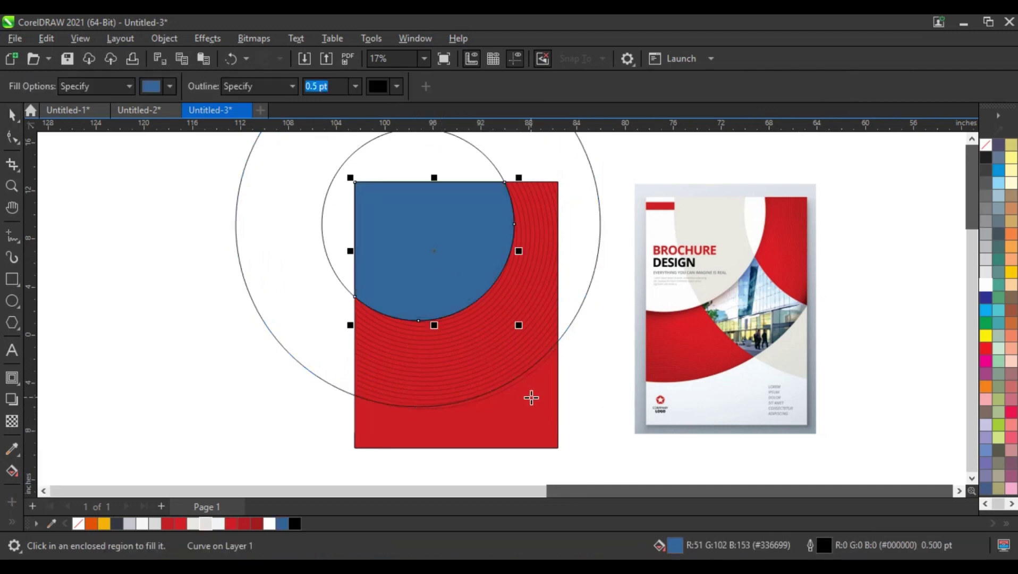
{"action": "left_click", "coordinate": [531, 397]}
Fill the two blue Smart Fill shapes on the cover with off-white R245 G247 B246.
{"action": "left_click", "coordinate": [11, 114]}
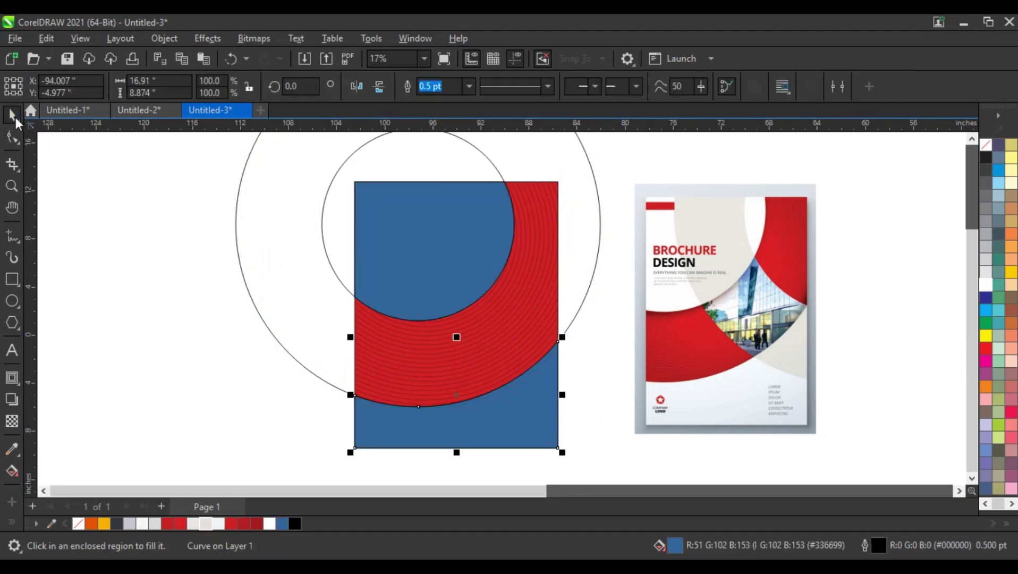
{"action": "left_click", "coordinate": [398, 264], "text": "shift"}
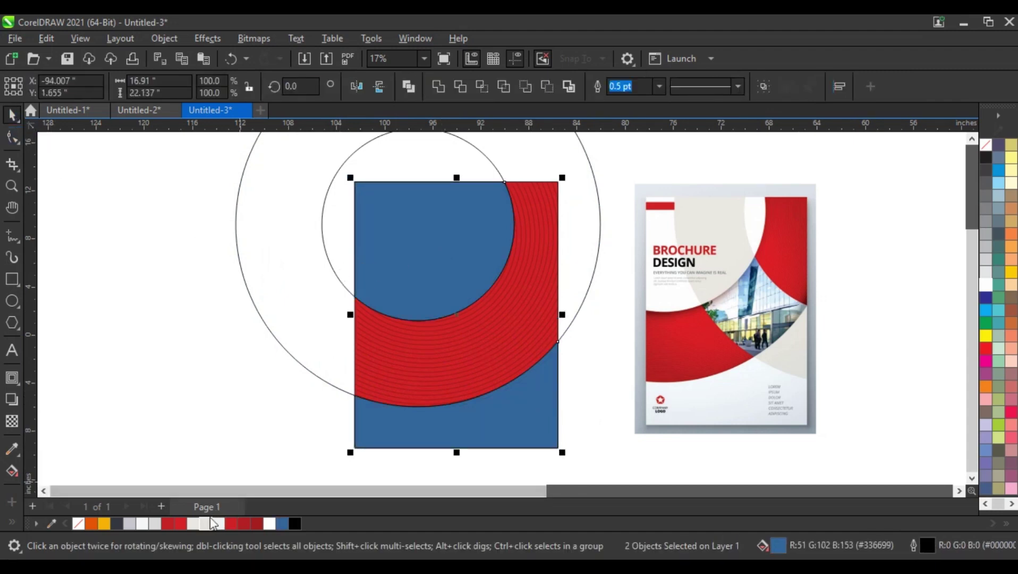
{"action": "left_click", "coordinate": [146, 522]}
Move the combined double-circle curve sideways so that its centre sits on the cover's right edge.
{"action": "left_click", "coordinate": [359, 302]}
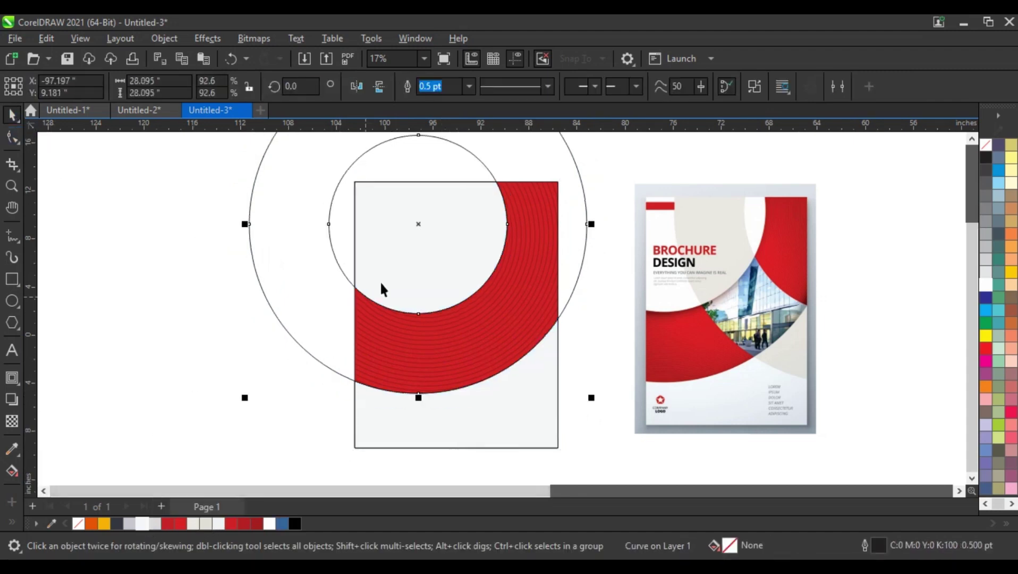
{"action": "left_click_drag", "start_coordinate": [418, 223], "coordinate": [556, 229]}
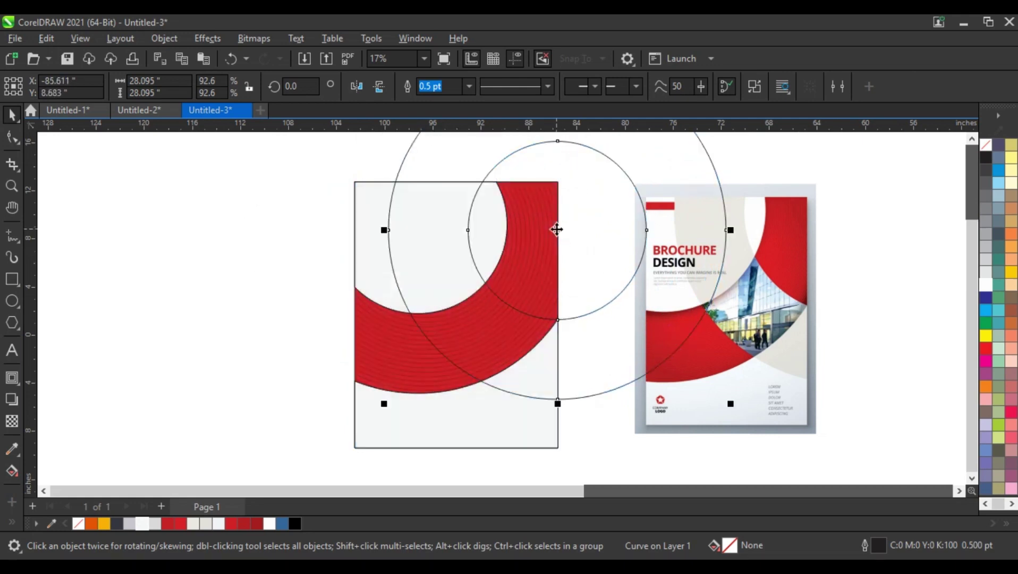
{"action": "left_click", "coordinate": [244, 290]}
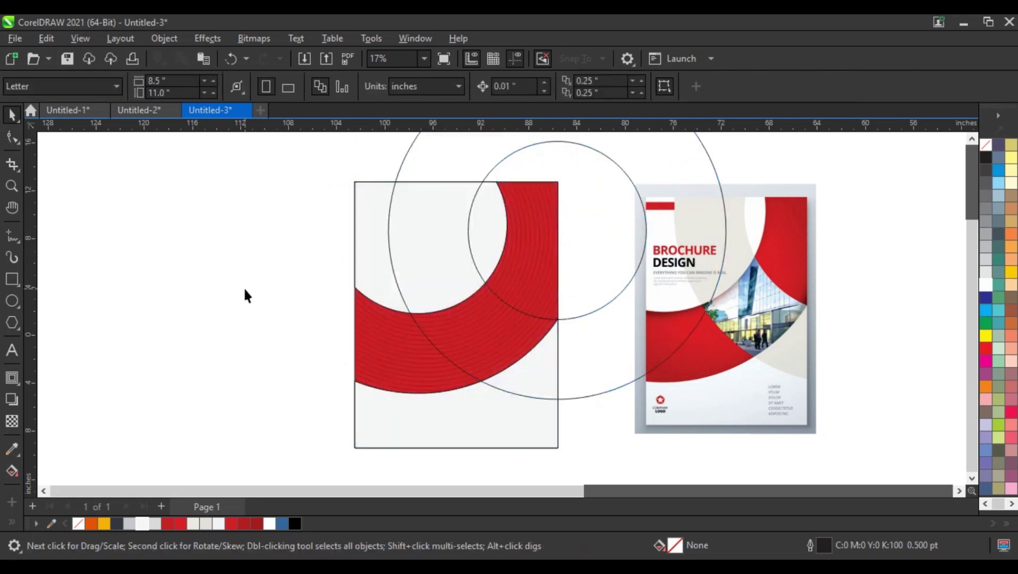
Use Smart Fill to create three shapes from the moved ring band: across the lower off-white area, the red band and the upper off-white circle.
{"action": "left_click", "coordinate": [16, 520]}
{"action": "left_click", "coordinate": [39, 465]}
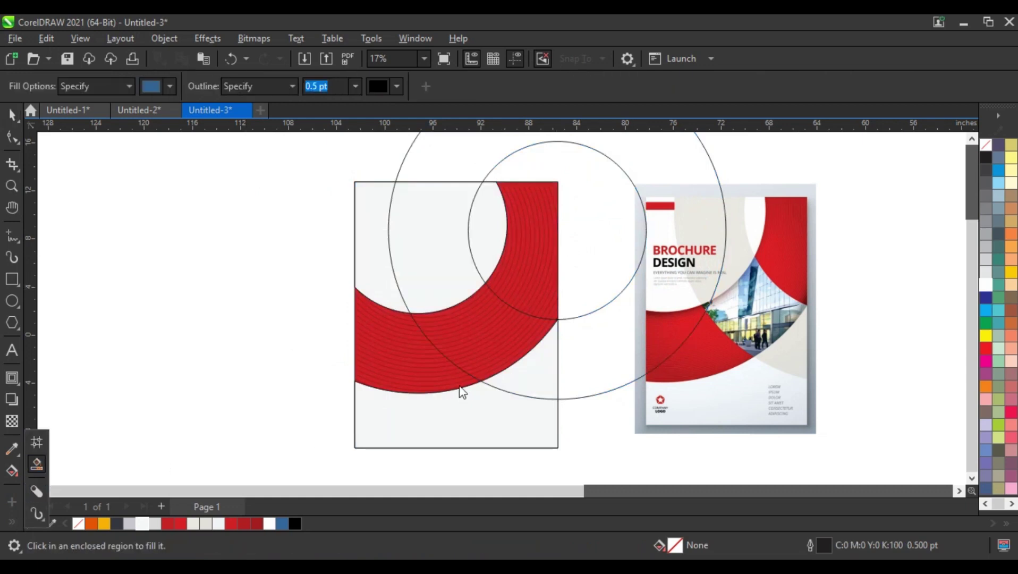
{"action": "left_click", "coordinate": [537, 366]}
{"action": "left_click", "coordinate": [500, 345]}
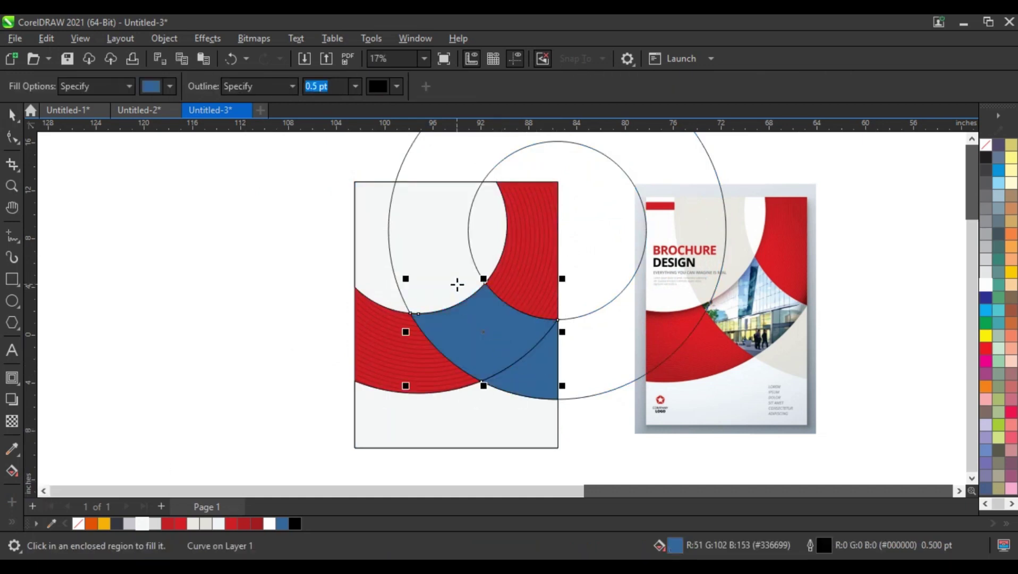
{"action": "left_click", "coordinate": [457, 284]}
Fill the upper and the lower-right ring-band shapes with beige C10 M7 Y11 K0.
{"action": "left_click", "coordinate": [12, 114]}
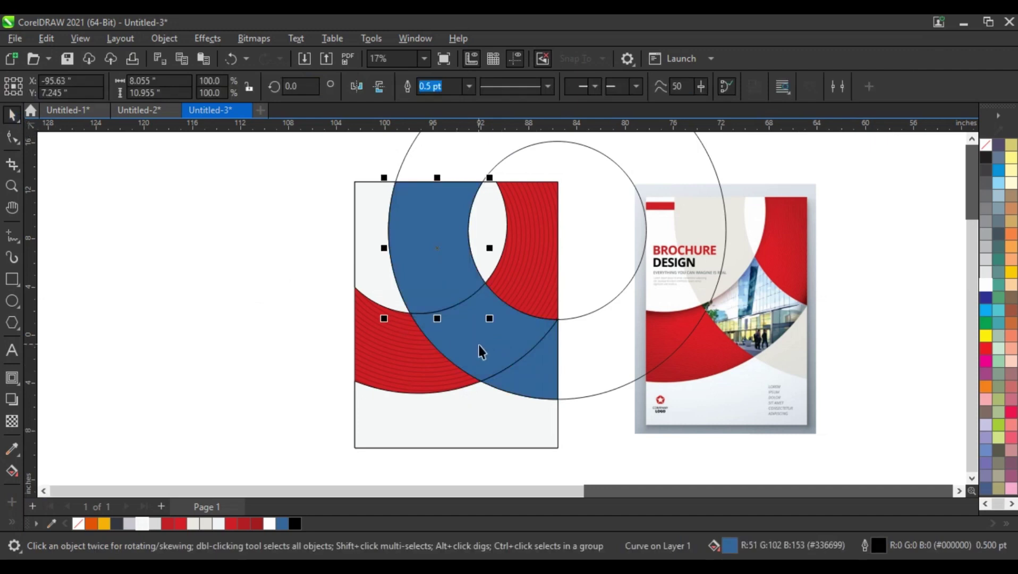
{"action": "left_click", "coordinate": [538, 372], "text": "shift"}
{"action": "left_click", "coordinate": [205, 524]}
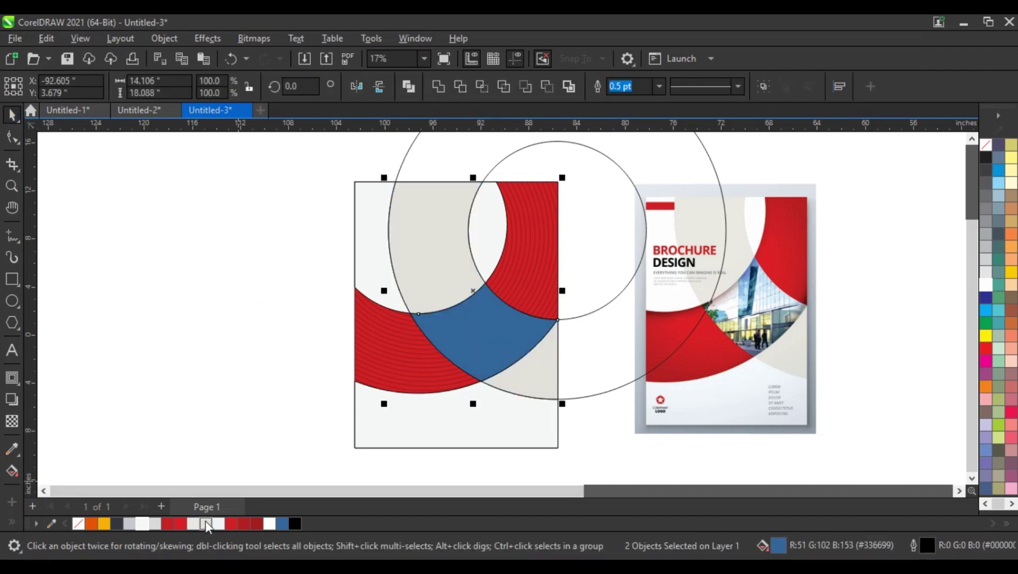
{"action": "left_click", "coordinate": [199, 386]}
Delete the double-circle curve and fill the remaining blue shape in the middle with light gray R199 G198 B204.
{"action": "left_click", "coordinate": [606, 301]}
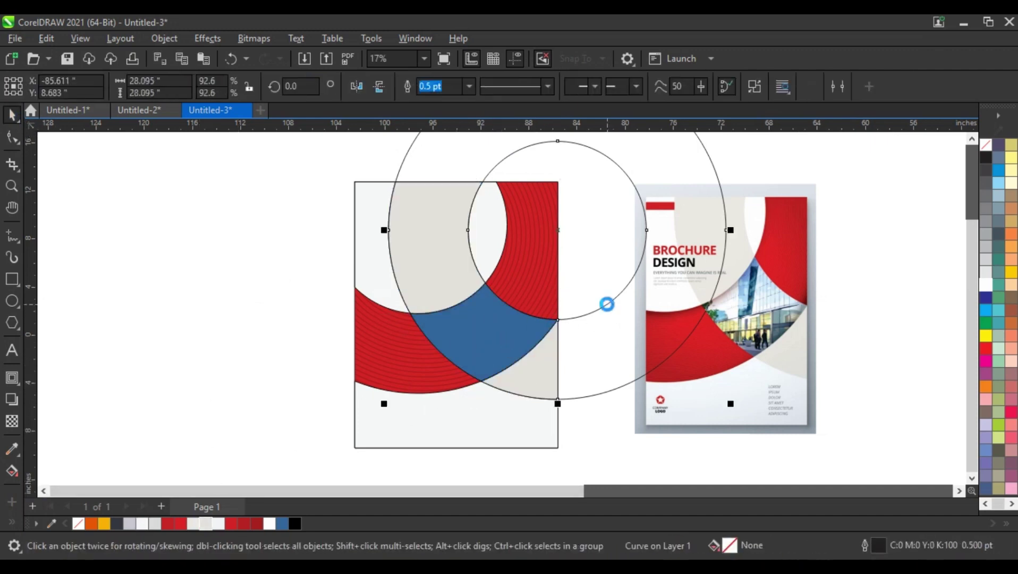
{"action": "key", "text": "Delete"}
{"action": "left_click", "coordinate": [497, 352]}
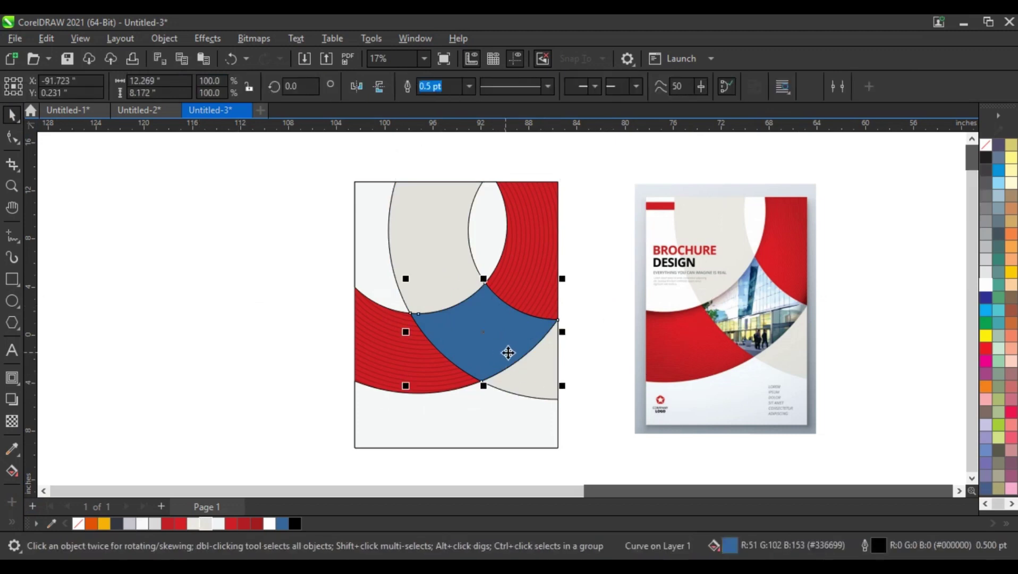
{"action": "left_click", "coordinate": [129, 524]}
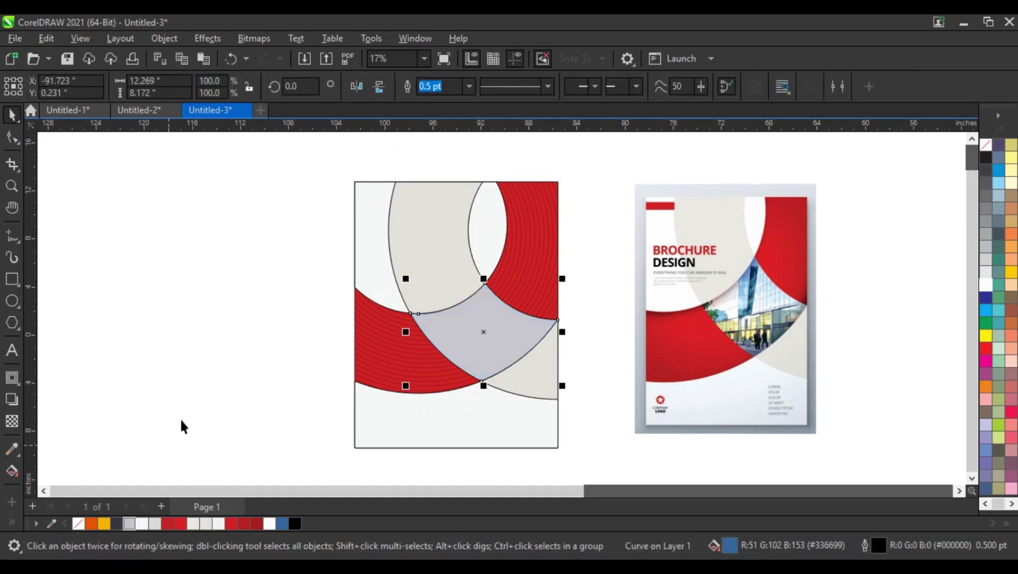
{"action": "left_click", "coordinate": [192, 387]}
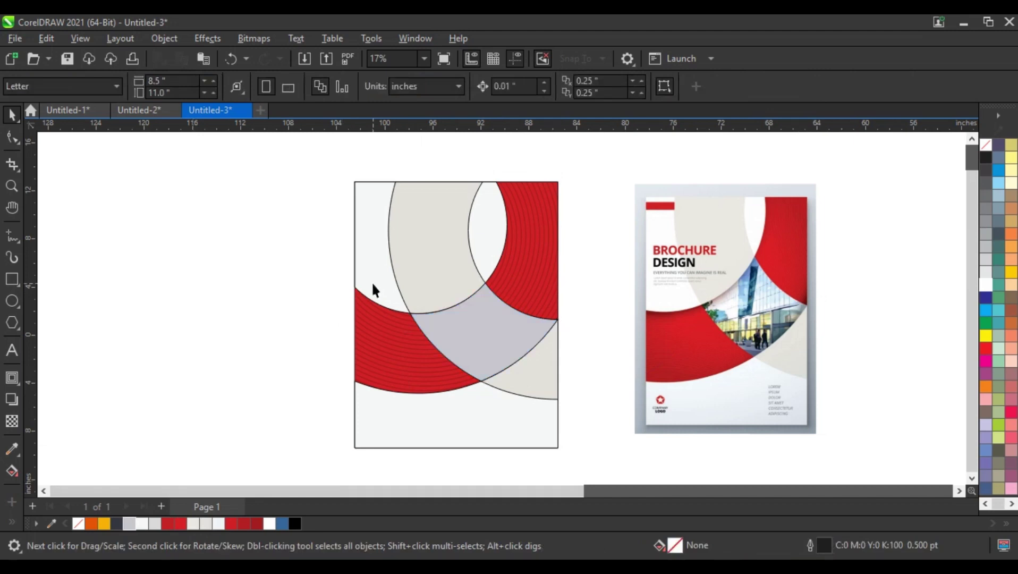
Remove the outline of the upper beige shape and PowerClip it inside the upper-left off-white shape.
{"action": "left_click", "coordinate": [419, 271]}
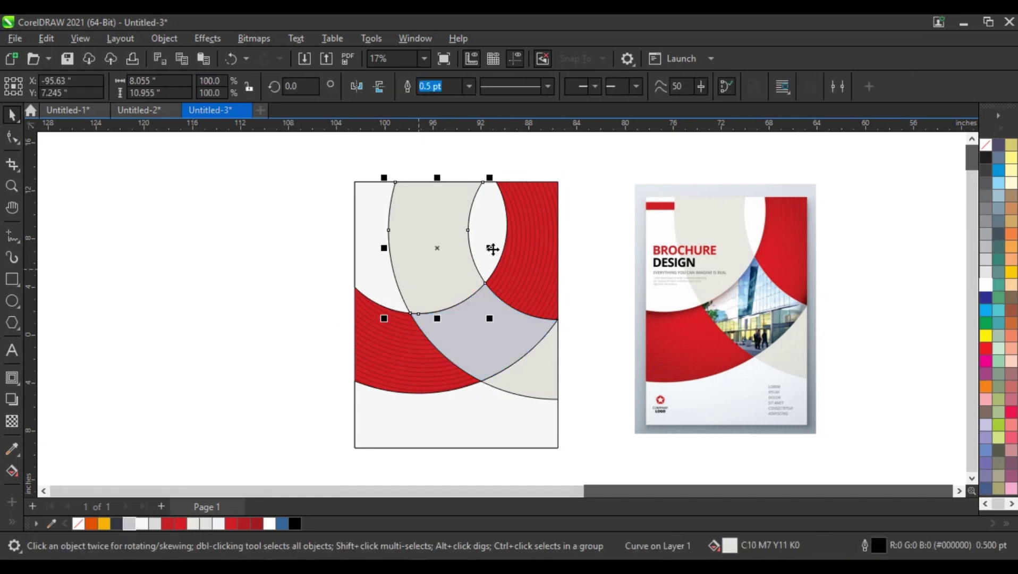
{"action": "right_click", "coordinate": [983, 144]}
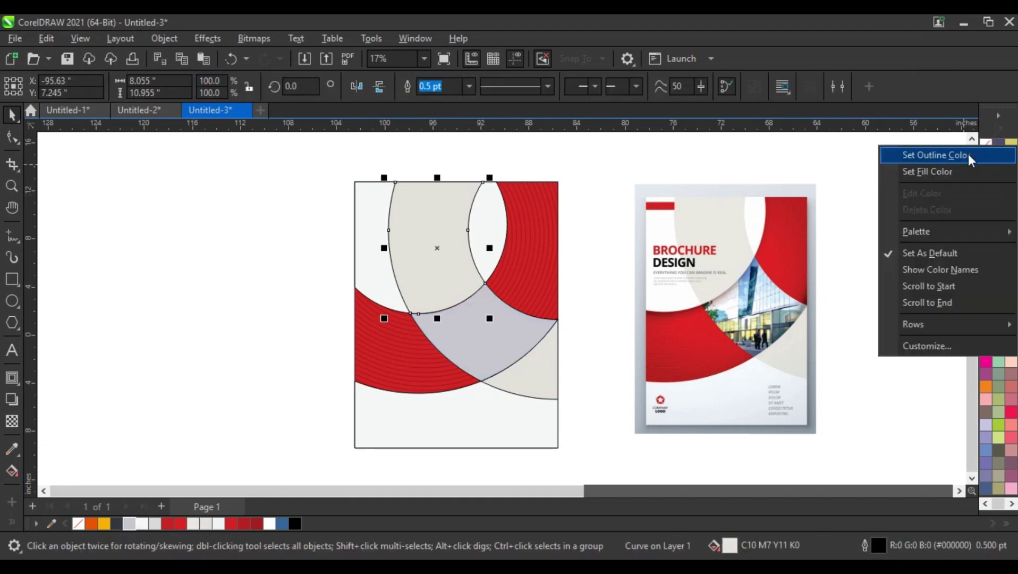
{"action": "left_click", "coordinate": [967, 155]}
{"action": "right_click", "coordinate": [457, 251]}
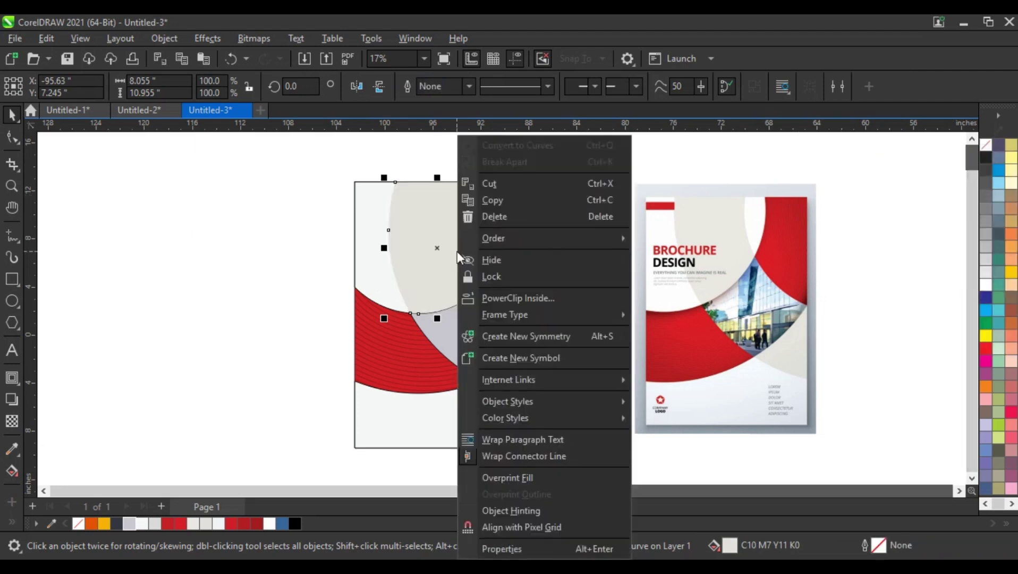
{"action": "left_click", "coordinate": [508, 299]}
{"action": "left_click", "coordinate": [373, 286]}
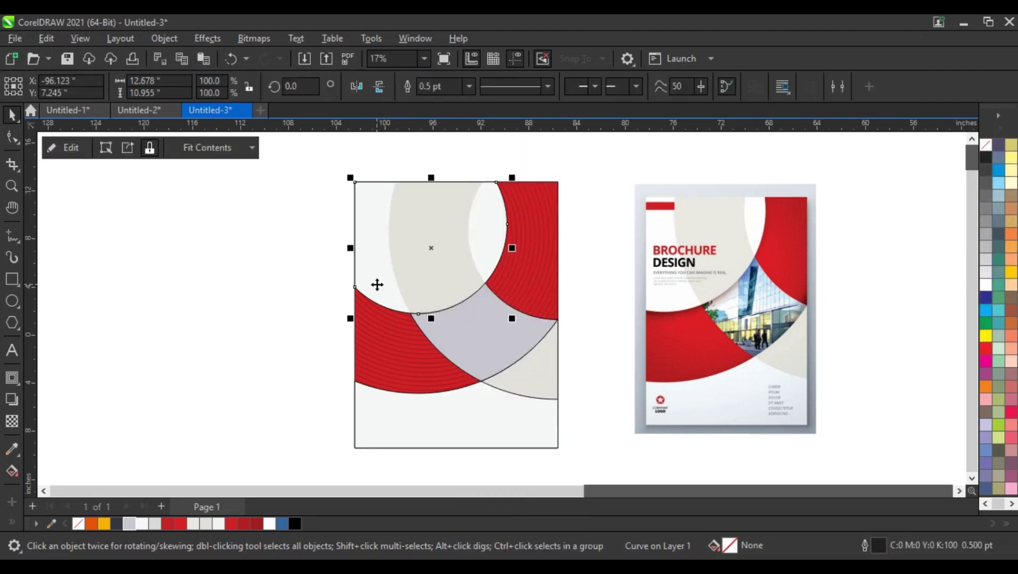
{"action": "left_click", "coordinate": [304, 302]}
Remove the outline of the lower-right beige shape and PowerClip it inside the bottom off-white shape.
{"action": "left_click", "coordinate": [531, 383]}
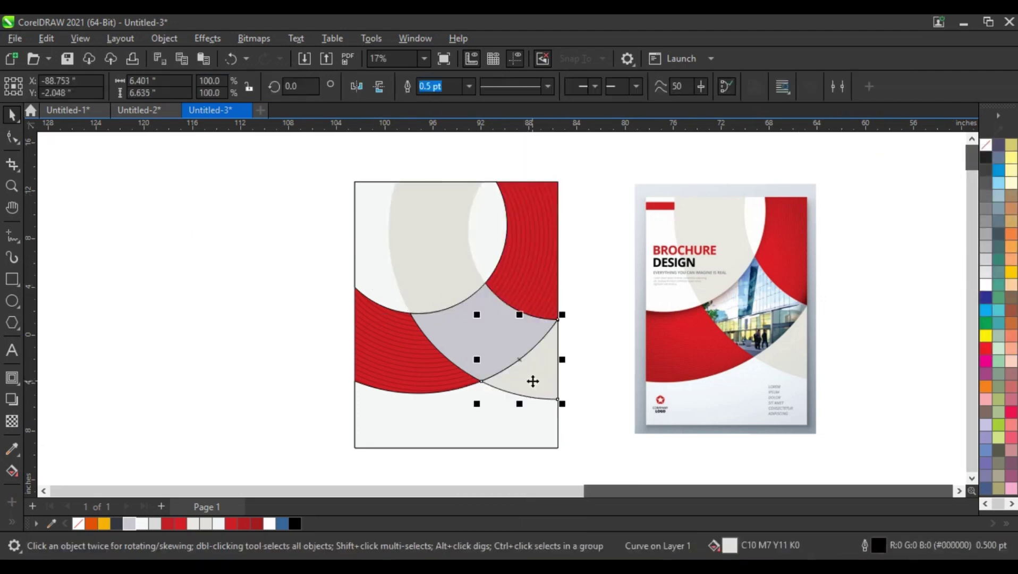
{"action": "right_click", "coordinate": [986, 145]}
{"action": "left_click", "coordinate": [935, 157]}
{"action": "right_click", "coordinate": [545, 372]}
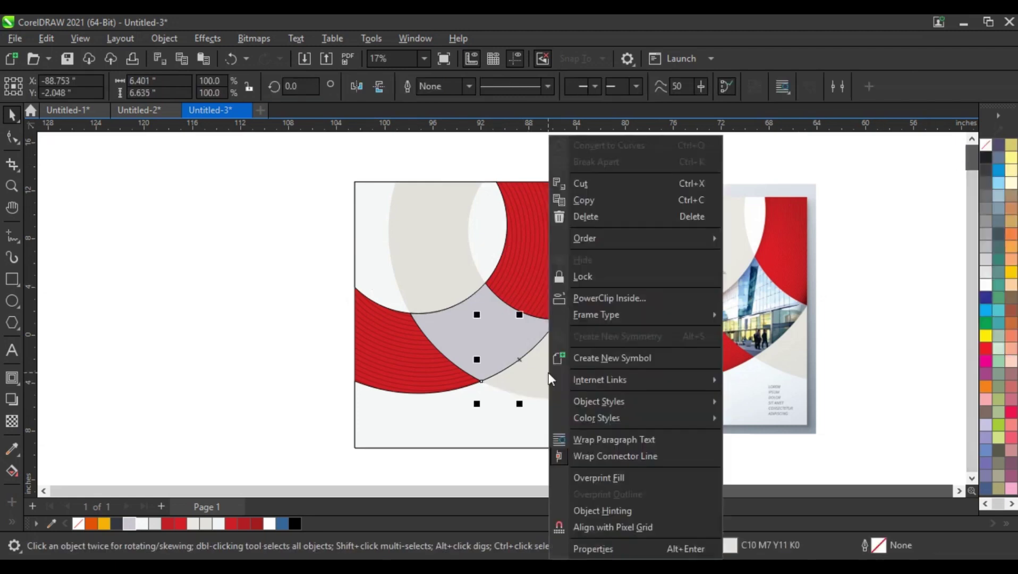
{"action": "left_click", "coordinate": [602, 296]}
{"action": "left_click", "coordinate": [484, 420]}
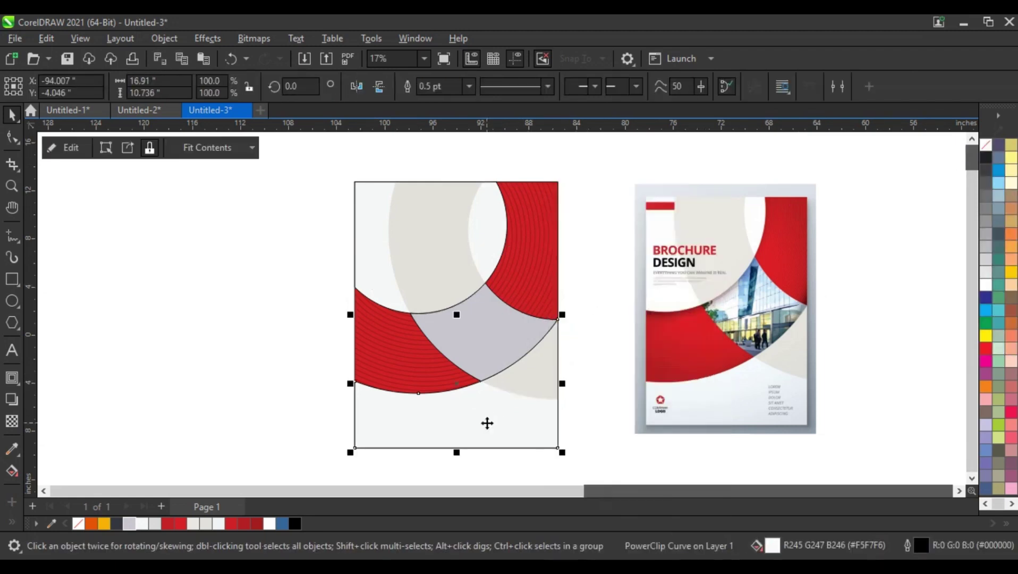
{"action": "left_click", "coordinate": [332, 350]}
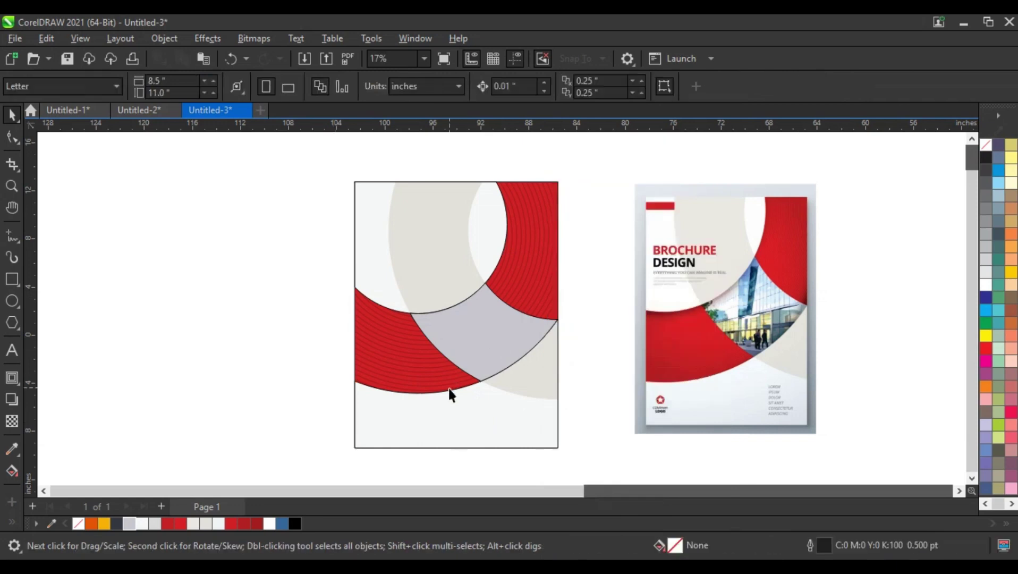
Paste the business handshake photo and PowerClip it inside the light gray middle shape.
{"action": "left_click", "coordinate": [446, 418]}
{"action": "left_click", "coordinate": [436, 287], "text": "shift"}
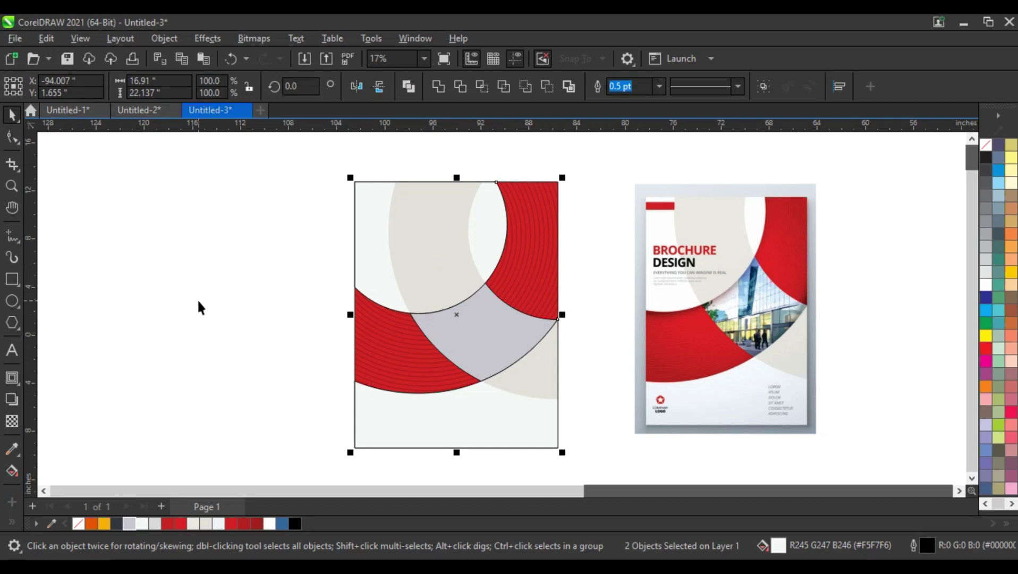
{"action": "key", "text": "ctrl+v"}
{"action": "right_click", "coordinate": [736, 319]}
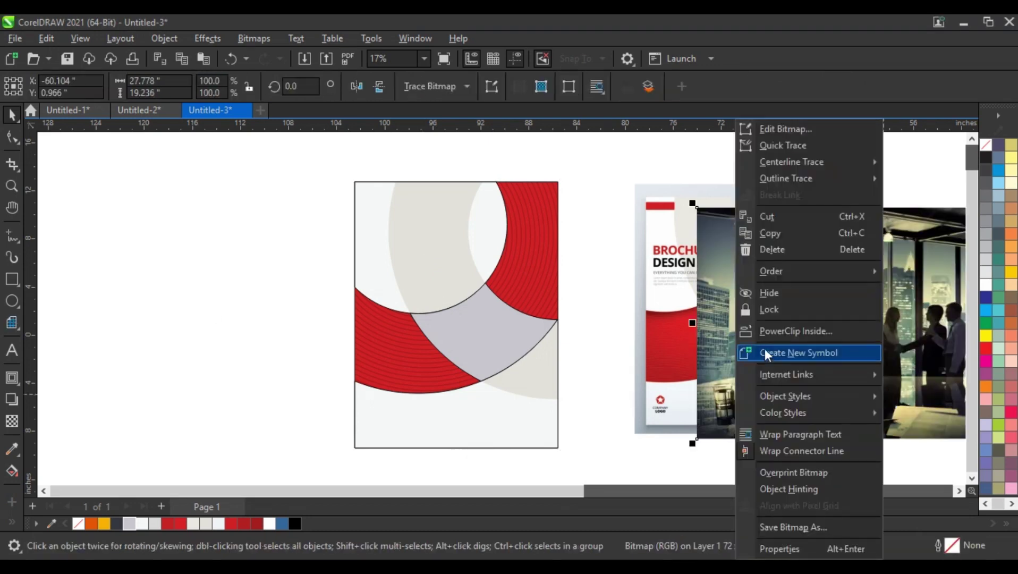
{"action": "left_click", "coordinate": [795, 331]}
{"action": "left_click", "coordinate": [511, 335]}
Edit the PowerClip contents, scaling the photo to about 16.4 by 11.4 inches and positioning it so the handshaking people fall inside the shape.
{"action": "right_click", "coordinate": [517, 336]}
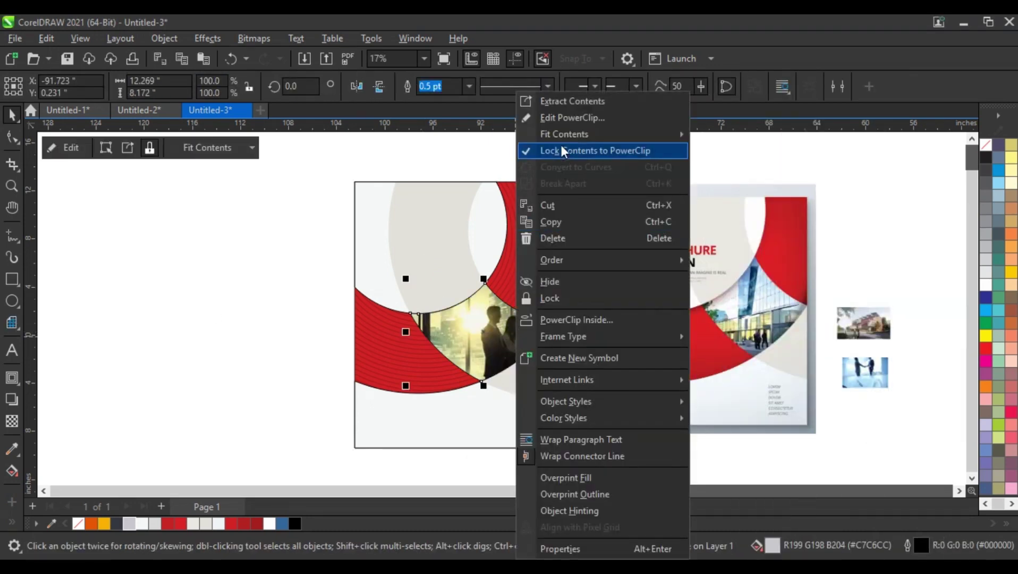
{"action": "left_click", "coordinate": [560, 118]}
{"action": "left_click_drag", "start_coordinate": [611, 271], "coordinate": [578, 259]}
{"action": "left_click_drag", "start_coordinate": [548, 298], "coordinate": [540, 291]}
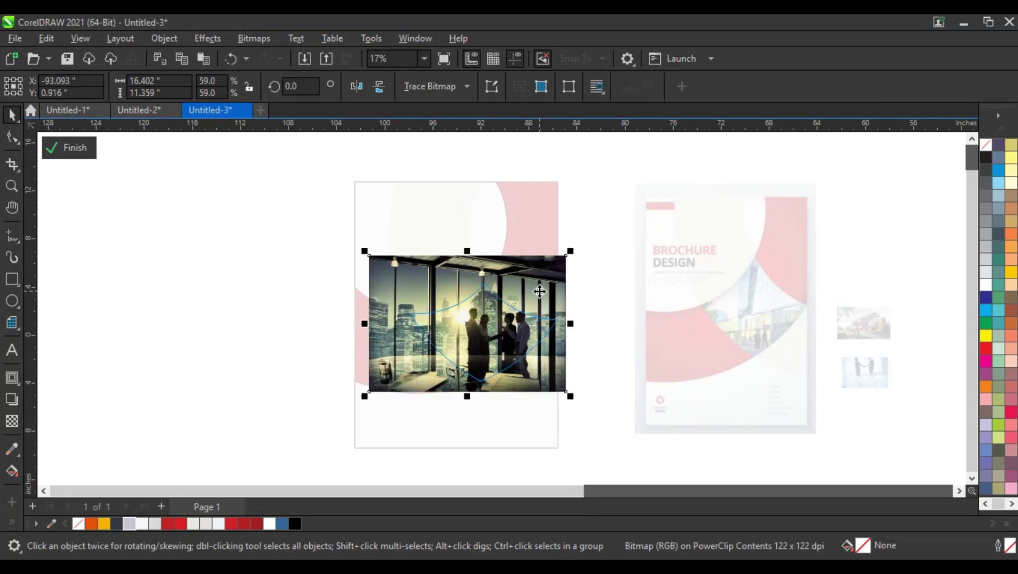
{"action": "right_click", "coordinate": [540, 291]}
{"action": "left_click", "coordinate": [596, 114]}
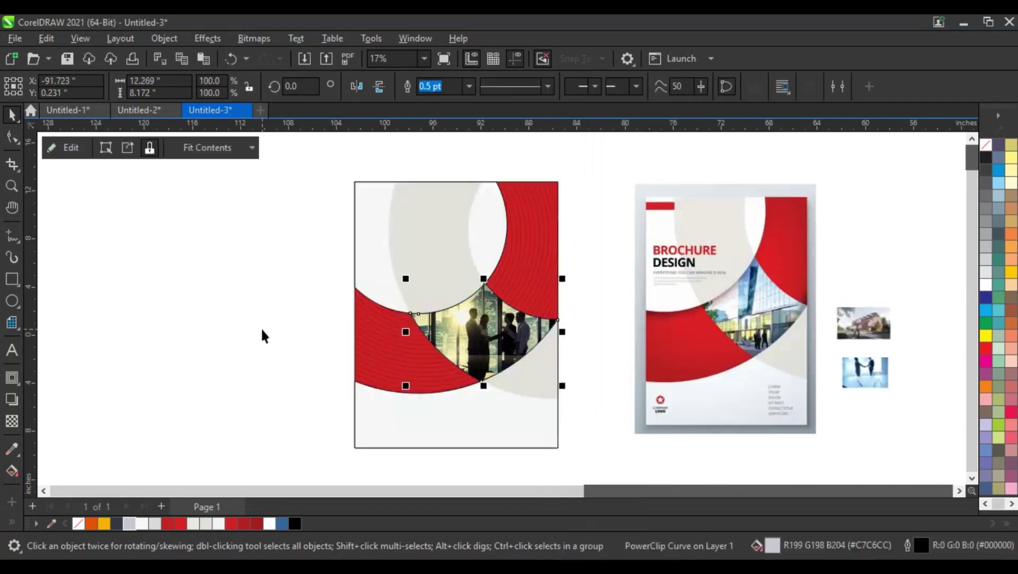
Remove the outlines from the photo shape and from the two off-white shapes.
{"action": "right_click", "coordinate": [990, 142]}
{"action": "left_click", "coordinate": [981, 153]}
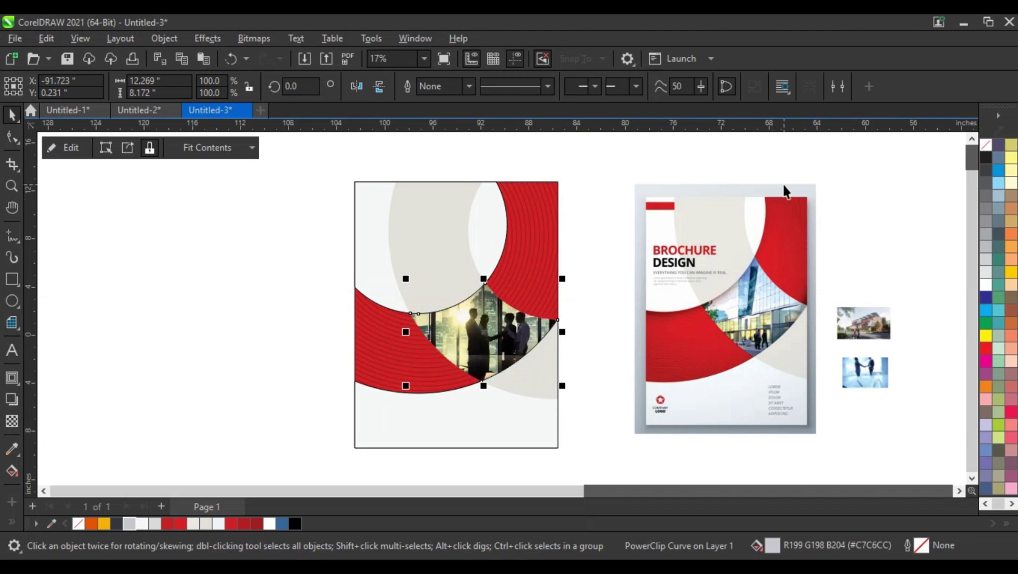
{"action": "left_click", "coordinate": [546, 439], "text": "shift"}
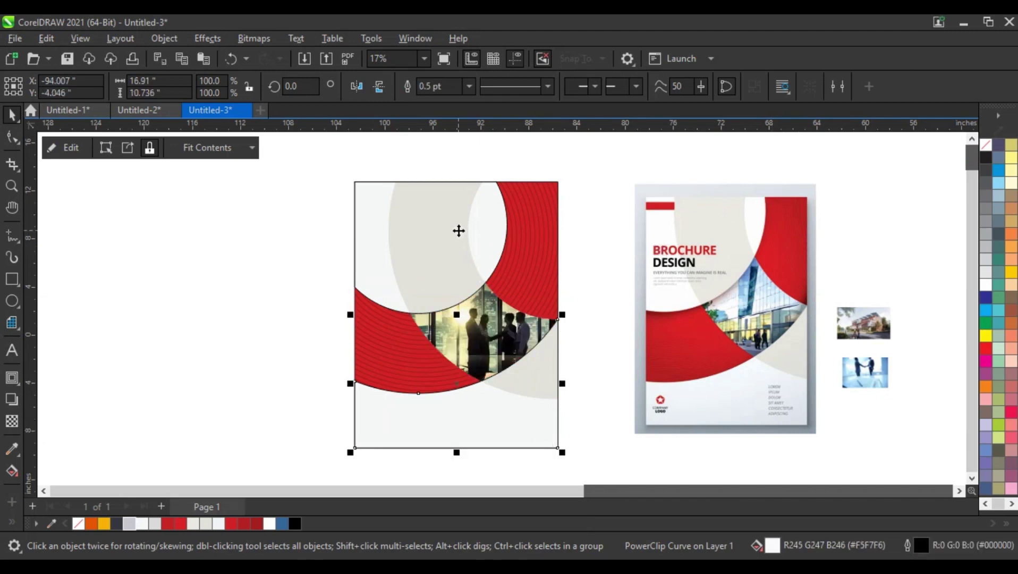
{"action": "right_click", "coordinate": [983, 152]}
{"action": "left_click", "coordinate": [975, 153]}
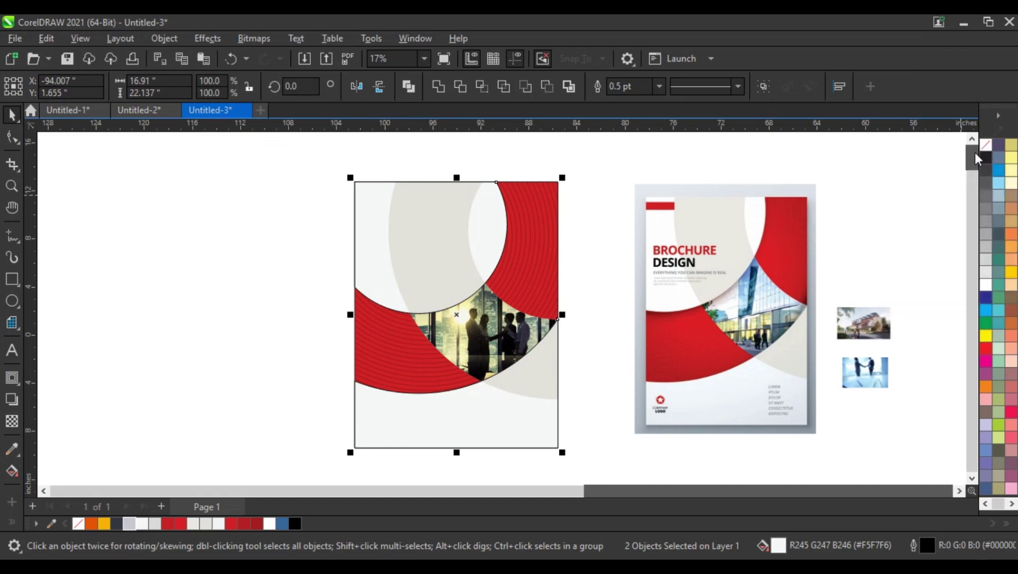
Add a drop shadow to the two off-white shapes and set its feathering direction to Outside.
{"action": "left_click", "coordinate": [11, 399]}
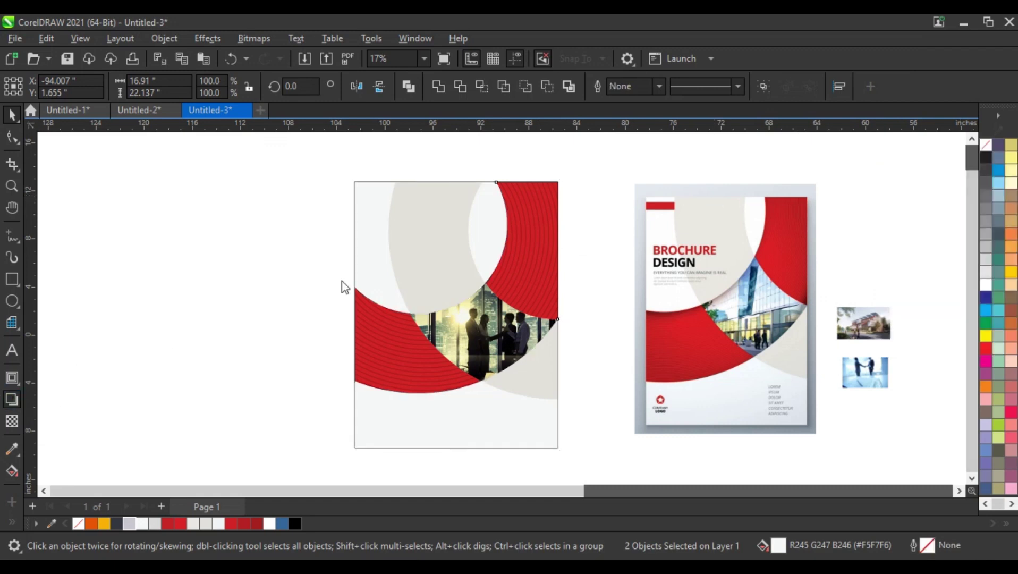
{"action": "left_click_drag", "start_coordinate": [457, 182], "coordinate": [457, 449]}
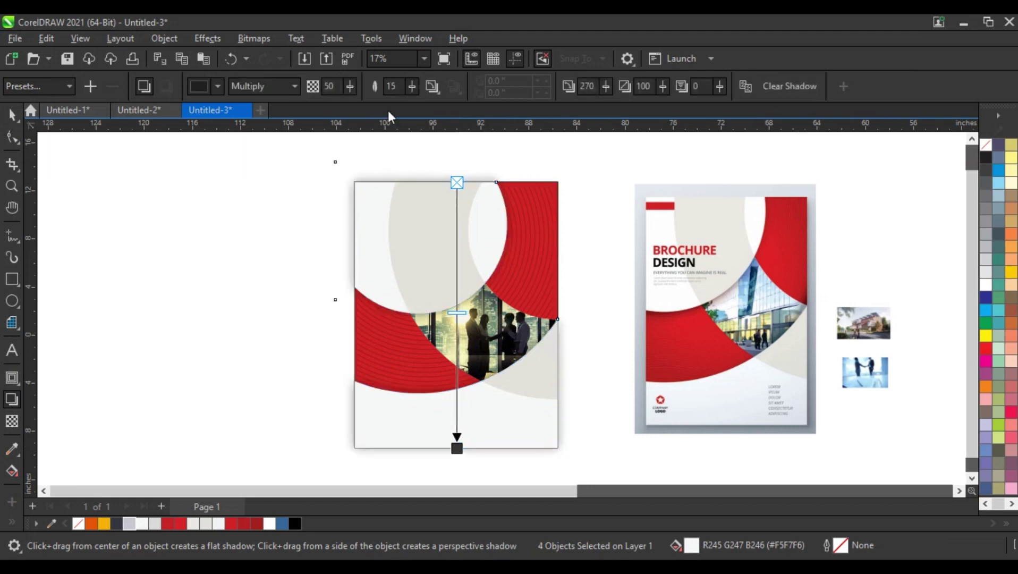
{"action": "left_click", "coordinate": [432, 86]}
{"action": "left_click", "coordinate": [460, 156]}
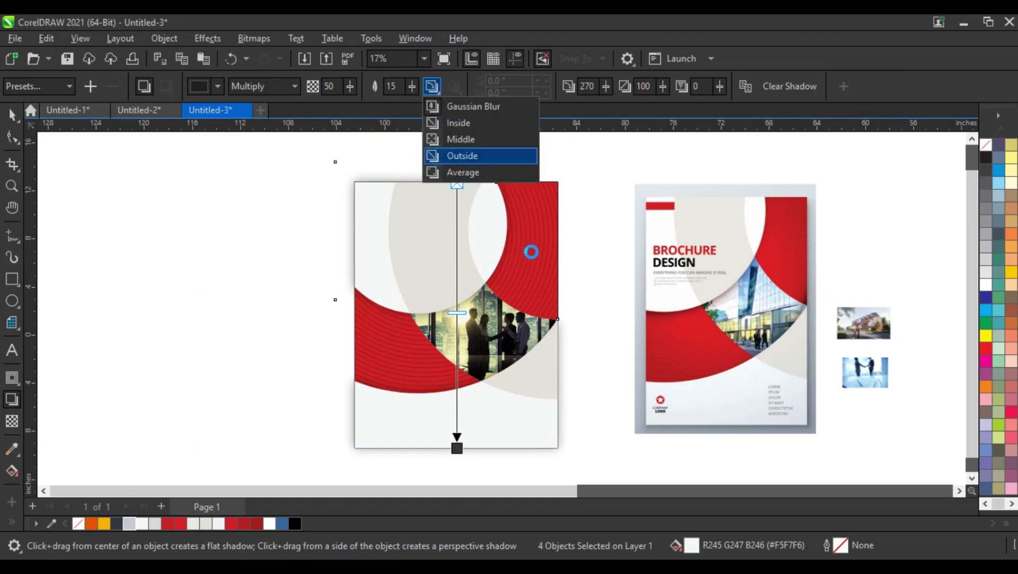
Set the drop shadow's opacity to 70 and its feathering to 10.
{"action": "left_click_drag", "start_coordinate": [458, 313], "coordinate": [467, 350]}
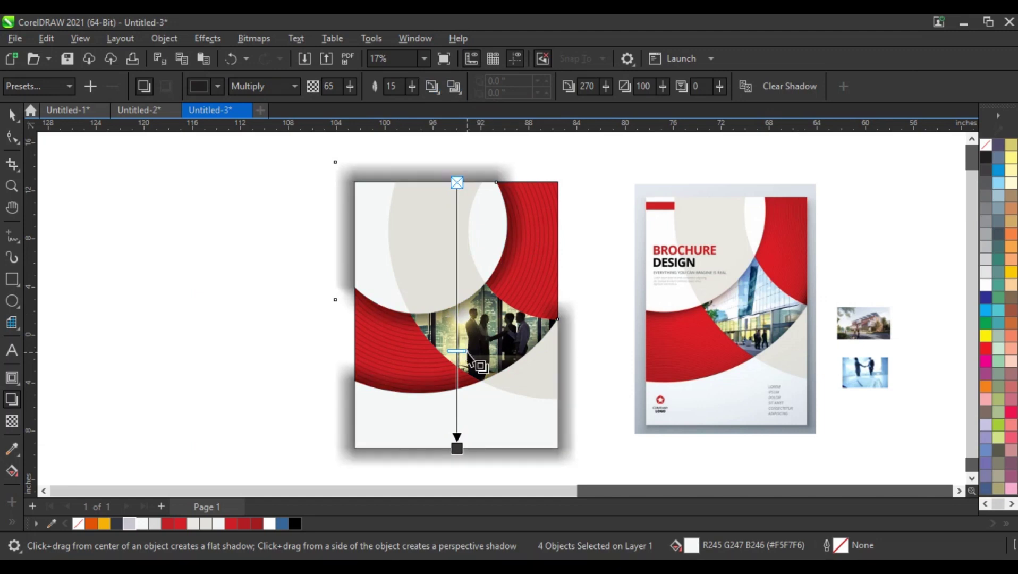
{"action": "left_click_drag", "start_coordinate": [465, 363], "coordinate": [466, 364]}
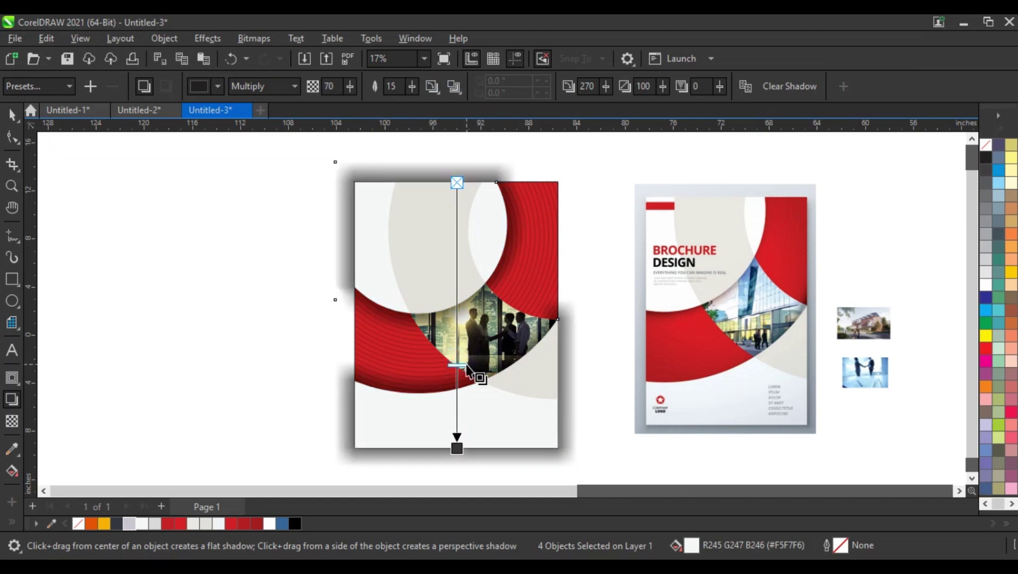
{"action": "left_click", "coordinate": [384, 86]}
{"action": "type", "text": "1"}
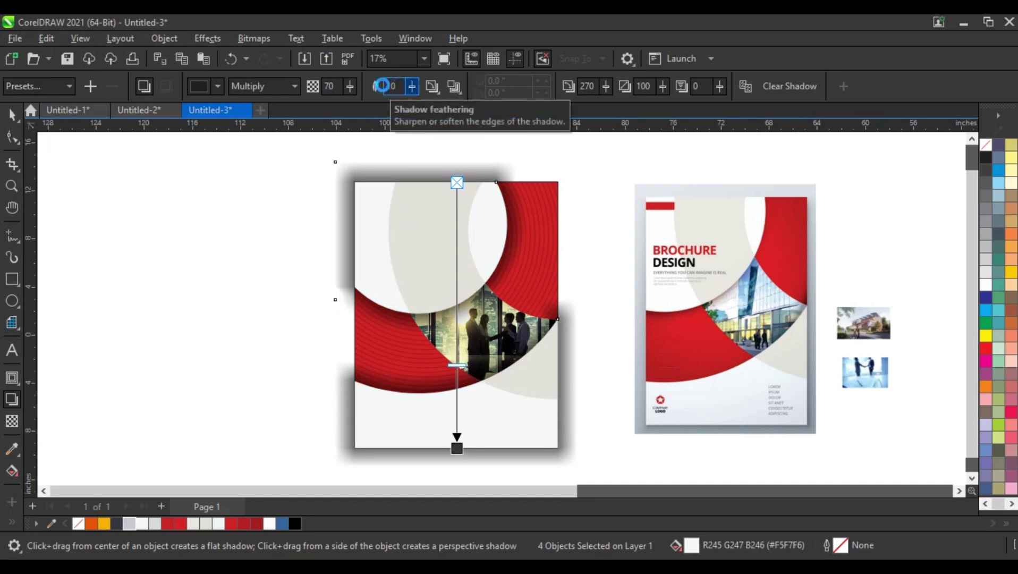
Set the shadow feathering on the two off-white shapes to 10.
{"action": "type", "text": "0"}
{"action": "key", "text": "Return"}
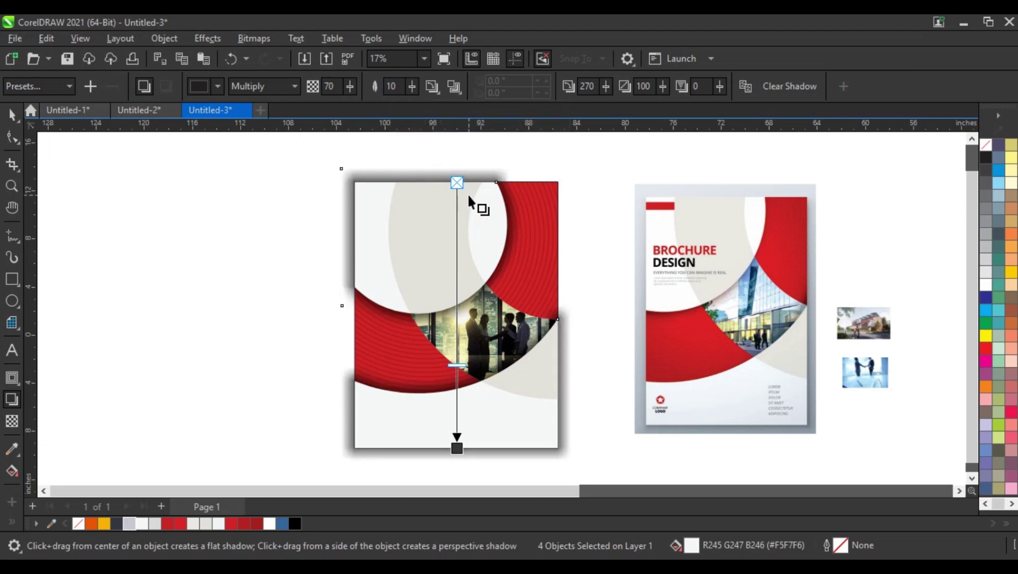
{"action": "left_click_drag", "start_coordinate": [456, 365], "coordinate": [456, 317]}
Break the drop shadows apart from the two off-white shapes and PowerClip all four objects inside the red cover rectangle.
{"action": "left_click", "coordinate": [12, 114]}
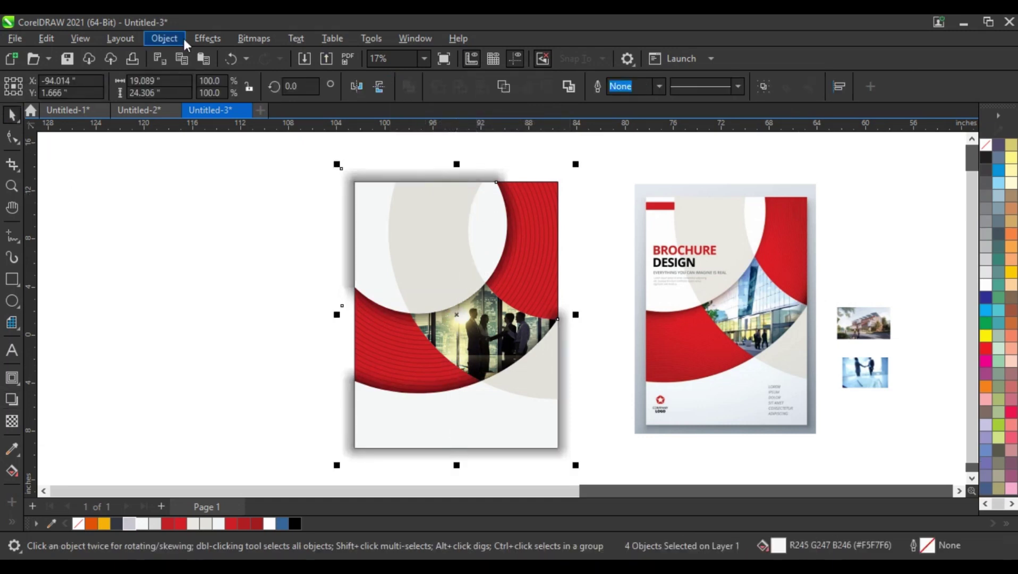
{"action": "left_click", "coordinate": [181, 37]}
{"action": "left_click", "coordinate": [237, 354]}
{"action": "right_click", "coordinate": [394, 250]}
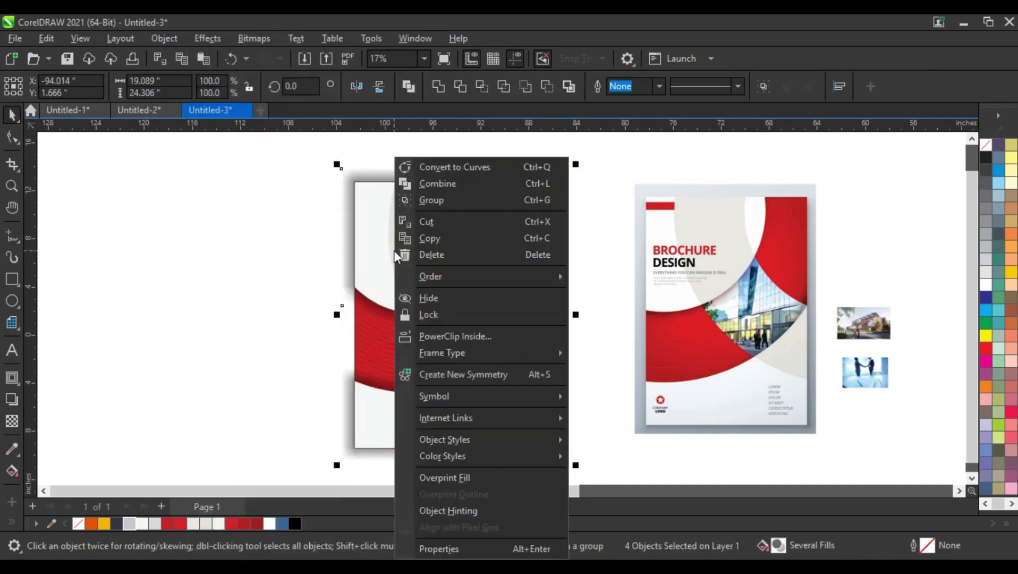
{"action": "left_click", "coordinate": [468, 338]}
{"action": "left_click", "coordinate": [553, 255]}
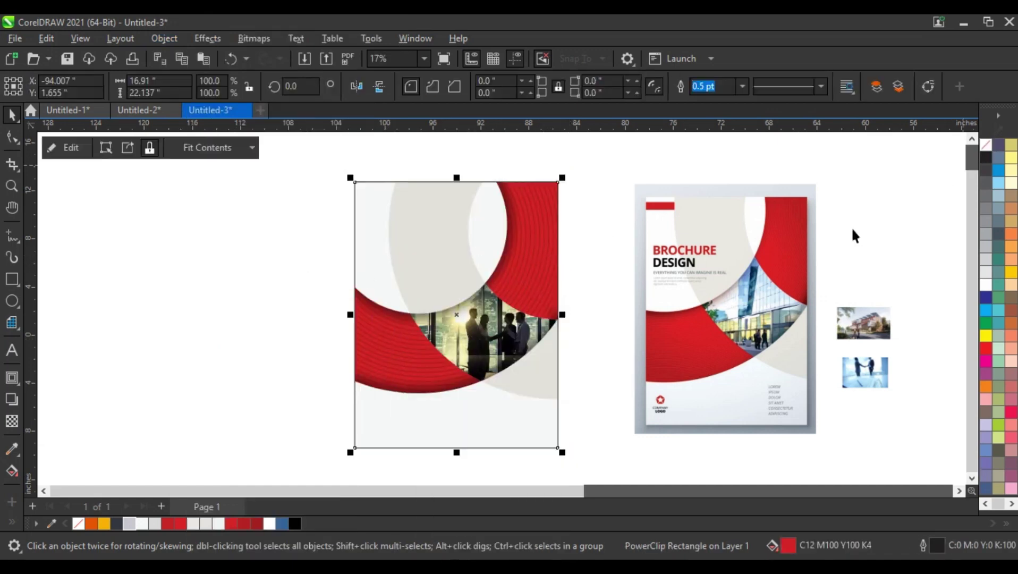
{"action": "left_click", "coordinate": [247, 282]}
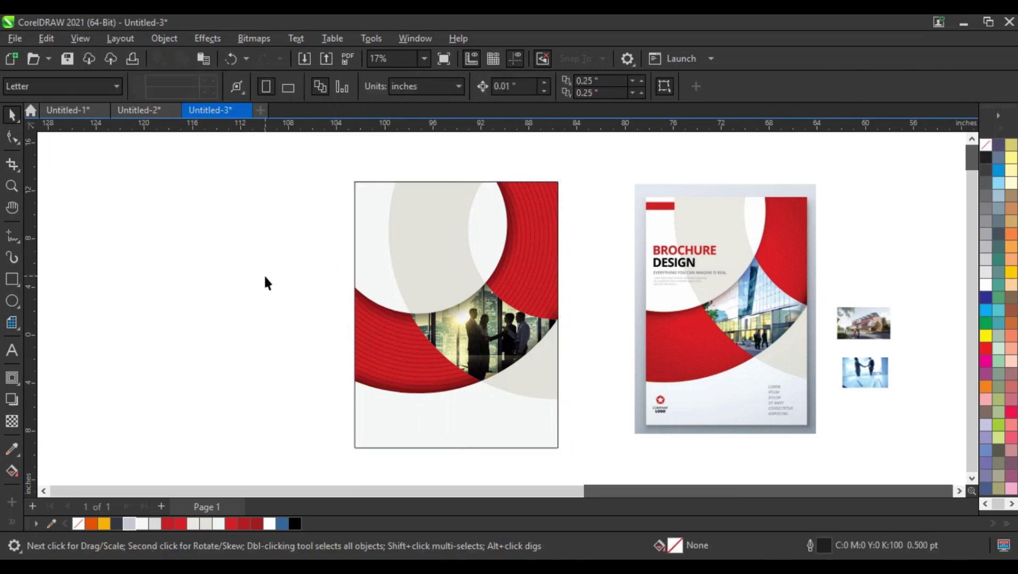
Compare the cover with the reference image up close in a full-screen preview, and return to the normal view.
{"action": "left_click", "coordinate": [11, 186]}
{"action": "left_click_drag", "start_coordinate": [299, 168], "coordinate": [830, 450]}
{"action": "key", "text": "space"}
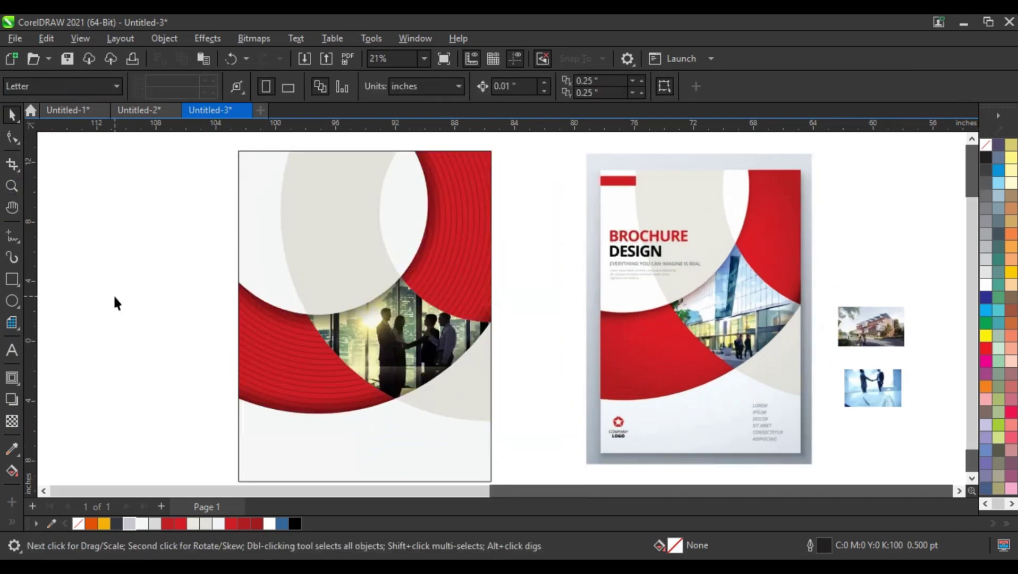
{"action": "key", "text": "F9"}
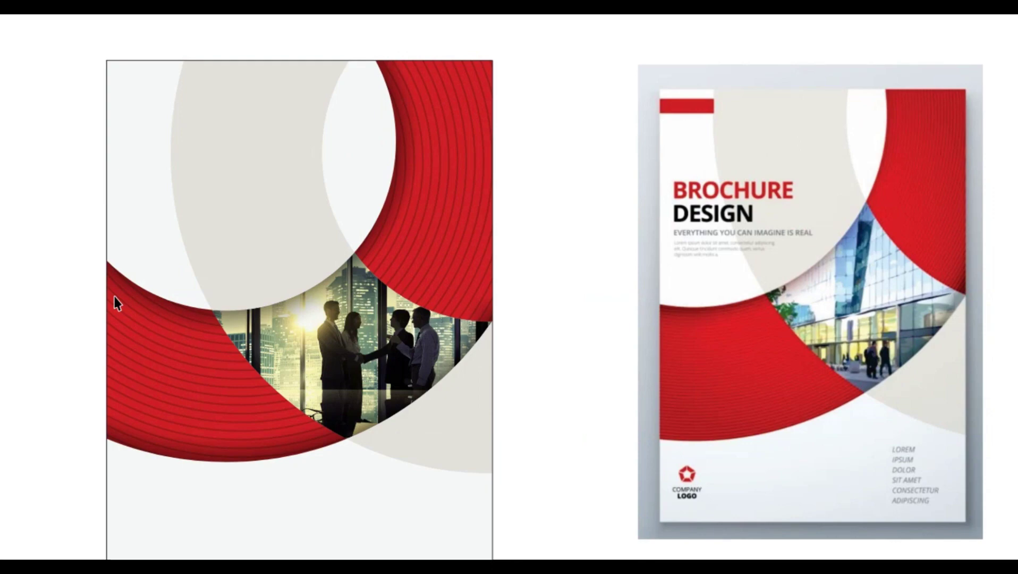
{"action": "key", "text": "F9"}
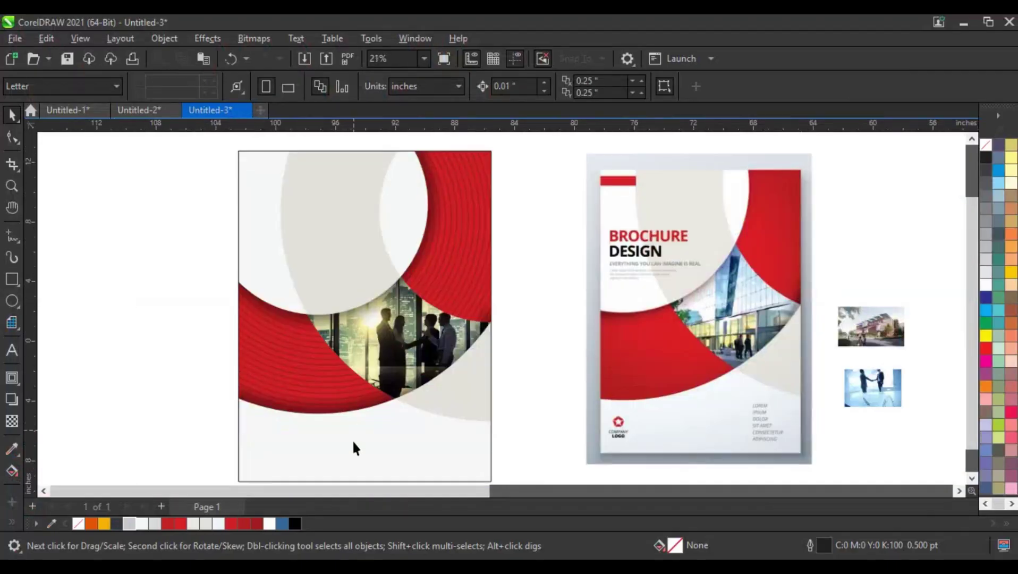